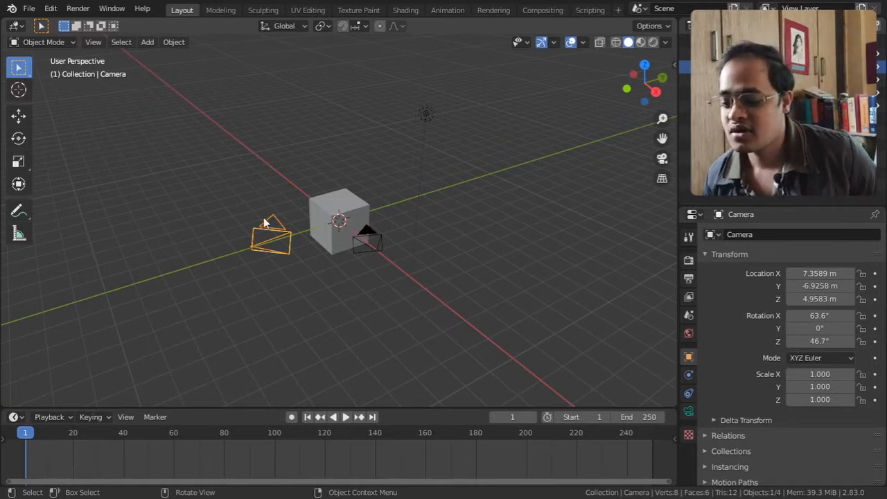
Look through the viewport's navigation commands for orbiting, rolling, panning and zooming, and orbit the view freely around the cube
left_click(94, 43)
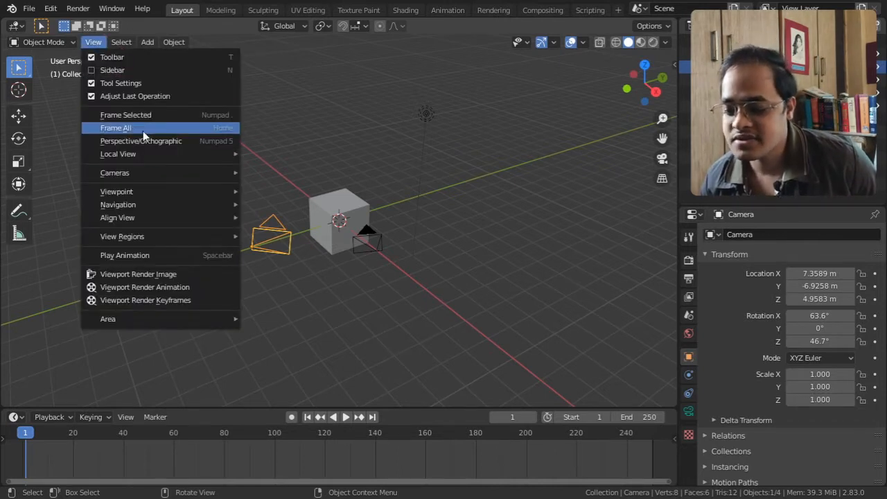
mouse_move(165, 208)
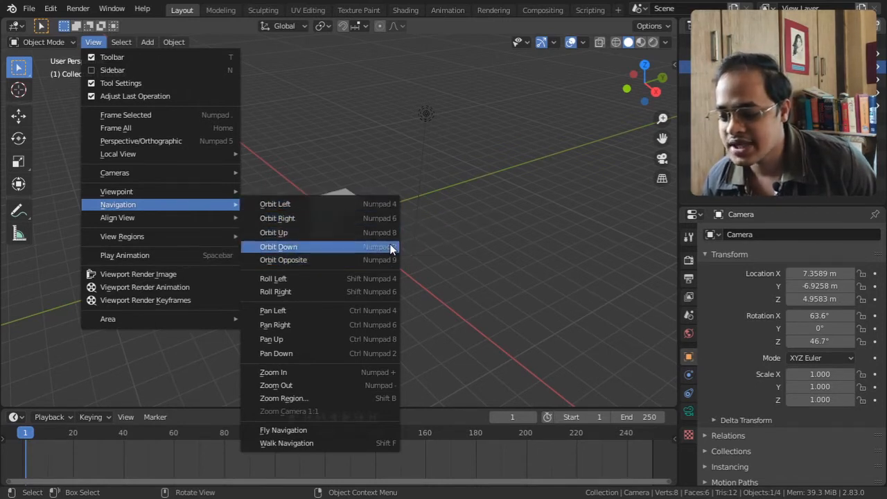
left_click(388, 261)
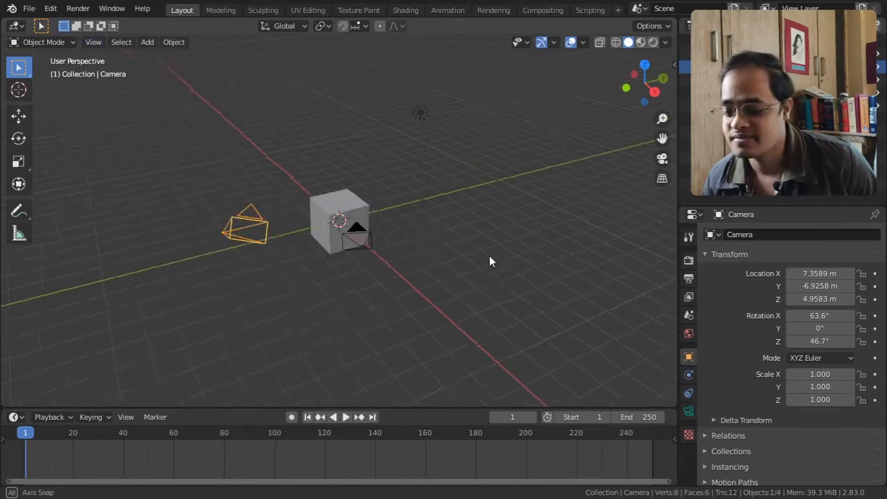
middle_click_drag(489, 258, 370, 246)
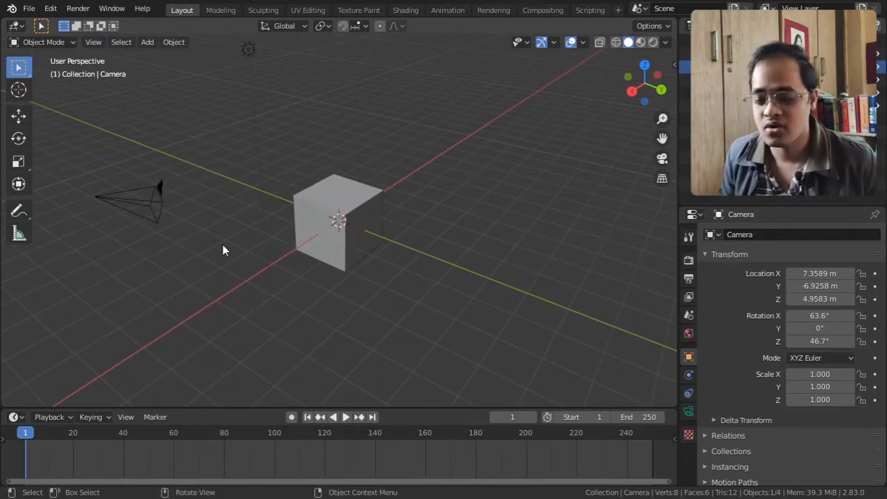
Orbit the view left in increments around the cube, going all the way round to the starting angle
key("KP_4")
key("KP_4")
key("KP_4")
key("KP_4")
key("KP_4")
key("KP_4")
key("KP_4")
key("KP_4")
key("KP_4")
key("KP_4")
key("KP_4")
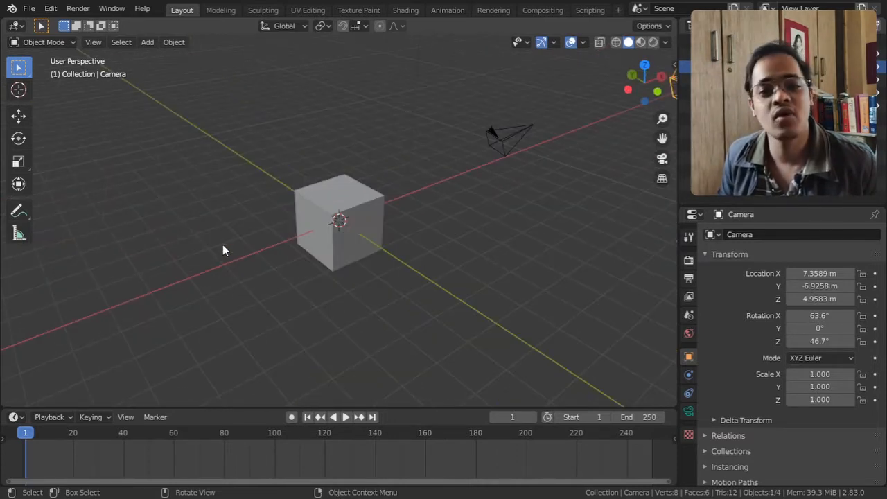
key("KP_4")
key("KP_4")
key("KP_4")
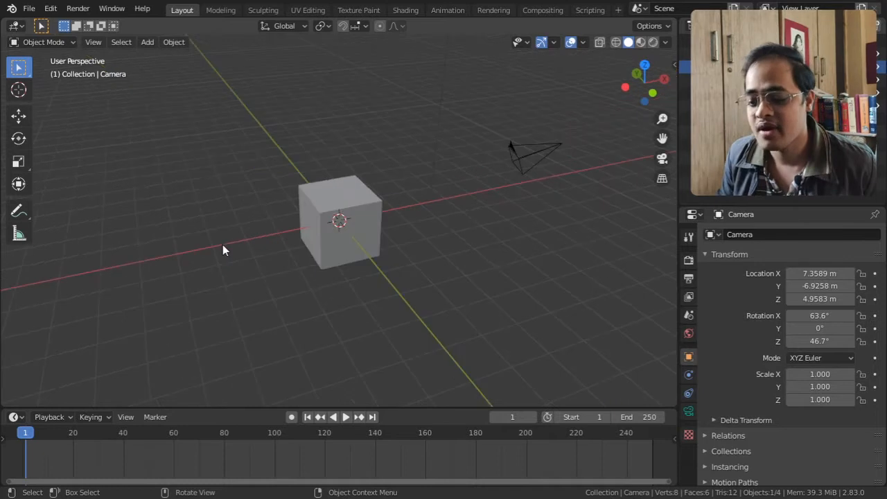
key("KP_4")
key("KP_4")
key("KP_4")
key("KP_4")
key("KP_4")
key("KP_4")
key("KP_4")
key("KP_4")
key("KP_4")
key("KP_4")
key("KP_4")
key("KP_4")
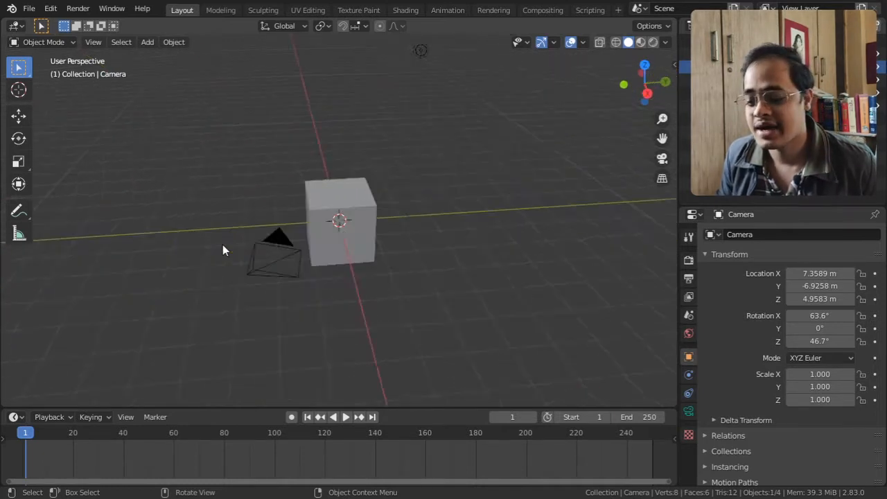
key("KP_4")
key("KP_4")
key("KP_4")
key("KP_4")
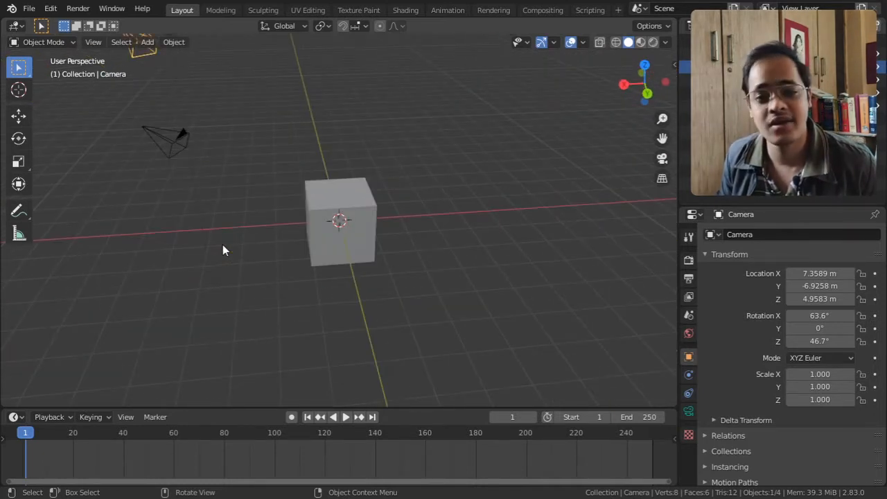
key("KP_4")
key("KP_4")
key("KP_4")
key("KP_4")
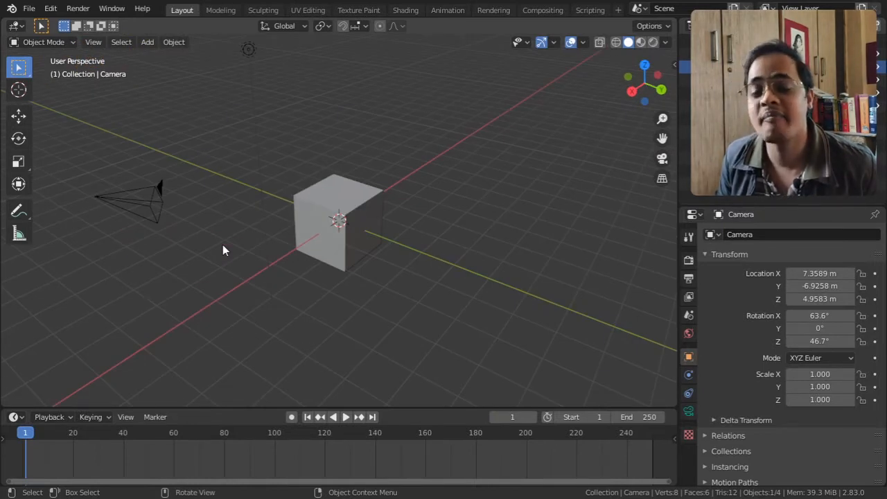
Orbit the view upward in increments over the cube through a full vertical turn, ending at a low viewing angle
key("KP_8")
key("KP_8")
key("KP_8")
key("KP_8")
key("KP_8")
key("KP_8")
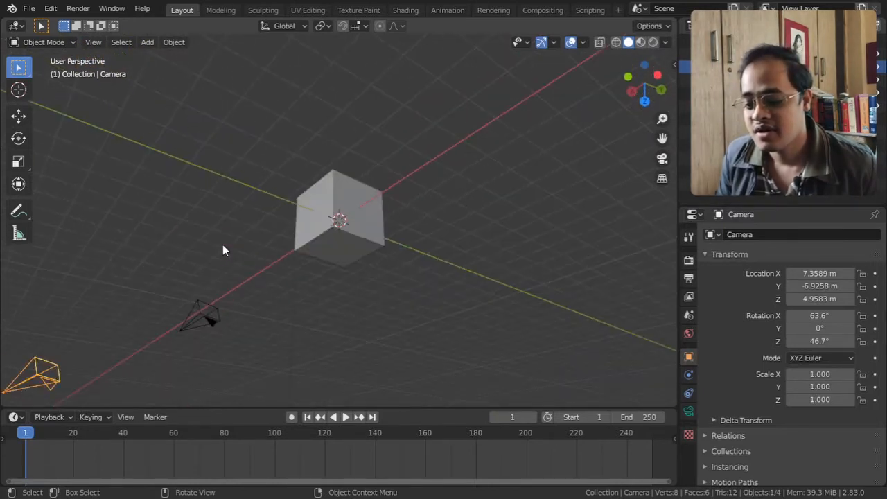
key("KP_8")
key("KP_8")
key("KP_8")
key("KP_8")
key("KP_8")
key("KP_8")
key("KP_8")
key("KP_8")
key("KP_8")
key("KP_8")
key("KP_8")
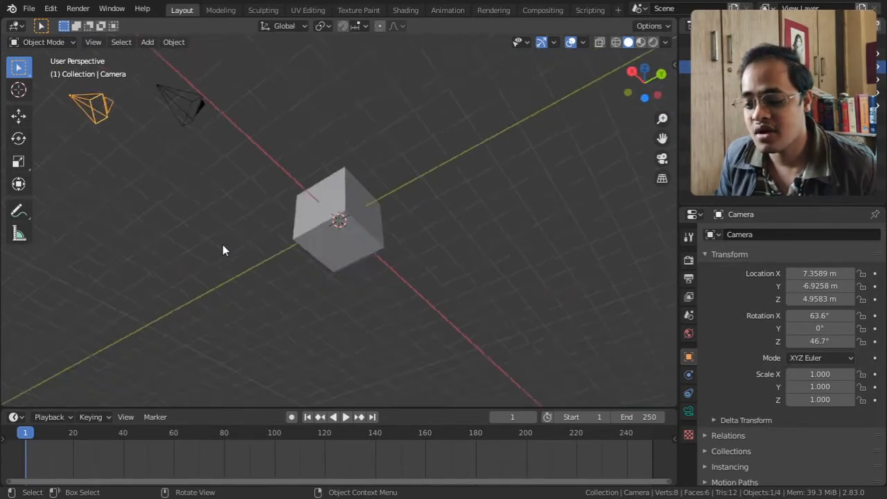
key("KP_8")
key("KP_8")
key("KP_8")
key("KP_8")
key("KP_8")
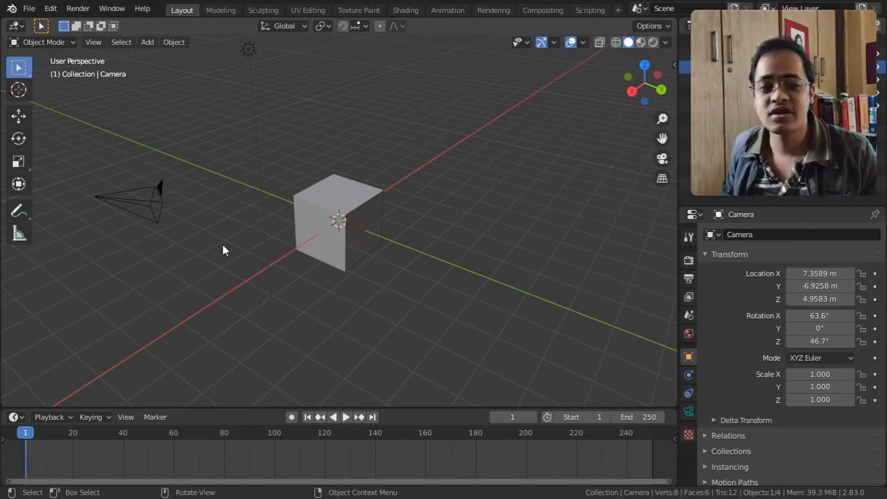
key("KP_8")
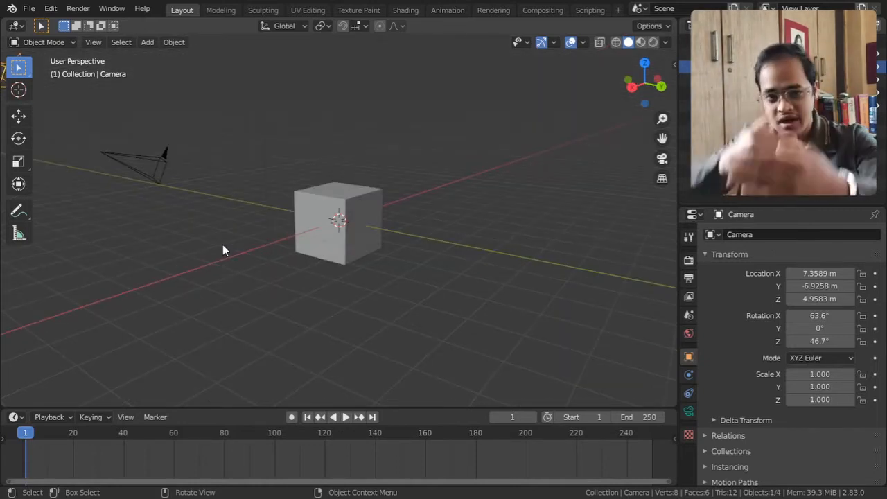
Orbit the view downward in increments beneath the cube through a full vertical turn
key("KP_2")
key("KP_2")
key("KP_2")
key("KP_2")
key("KP_2")
key("KP_2")
key("KP_2")
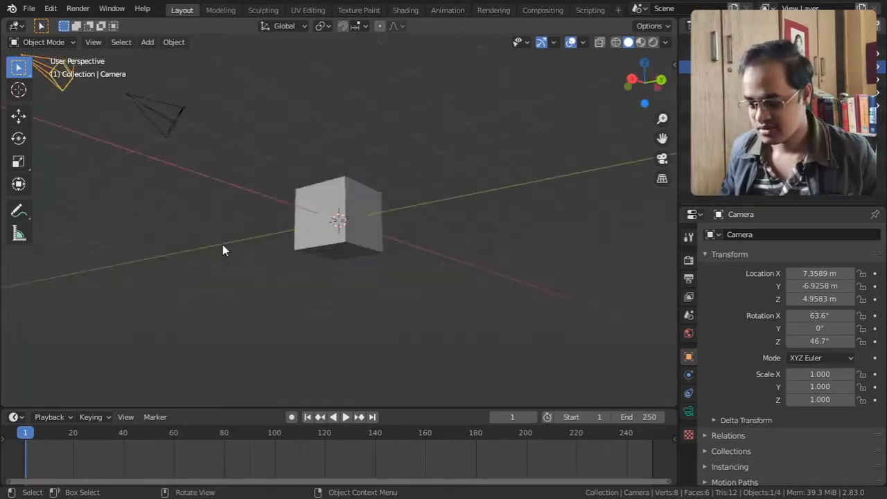
key("KP_2")
key("KP_2")
key("KP_2")
key("KP_2")
key("KP_2")
key("KP_2")
key("KP_2")
key("KP_2")
key("KP_2")
key("KP_2")
key("KP_2")
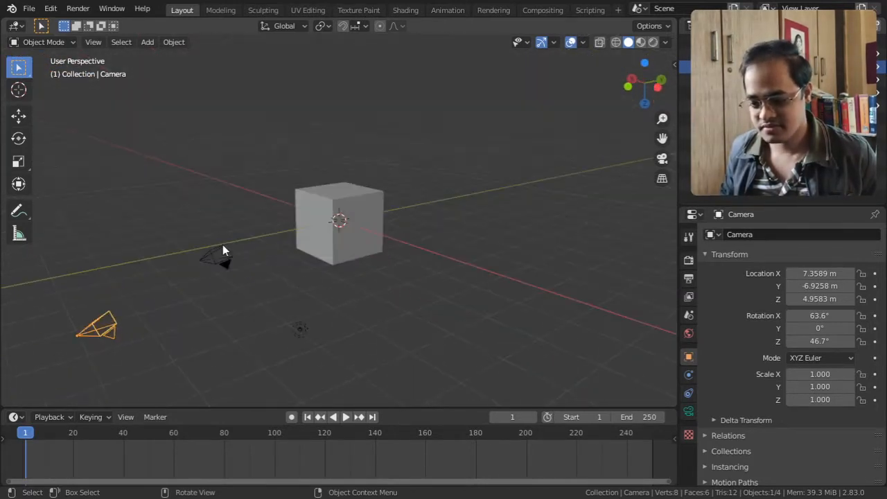
key("KP_2")
key("KP_2")
key("KP_2")
key("KP_2")
key("KP_2")
key("KP_2")
key("KP_2")
key("KP_2")
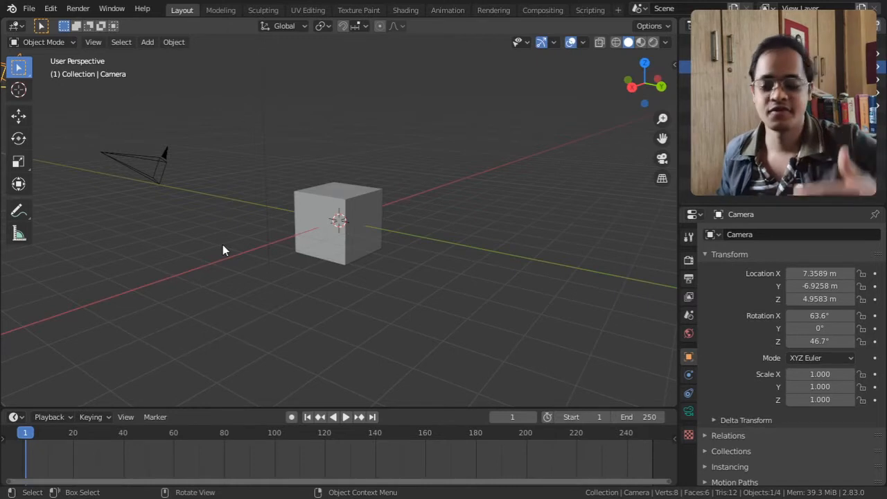
Flip the view to the opposite side of the scene and back, twice, with Orbit Opposite
key("KP_9")
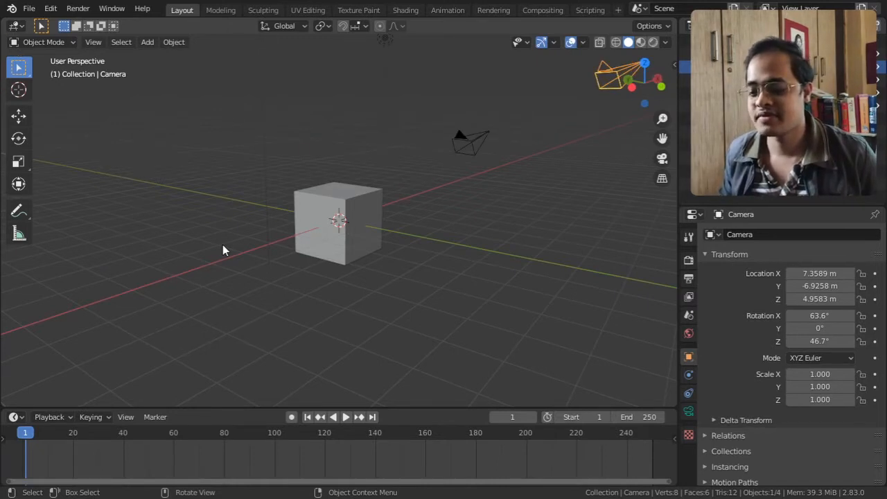
key("KP_9")
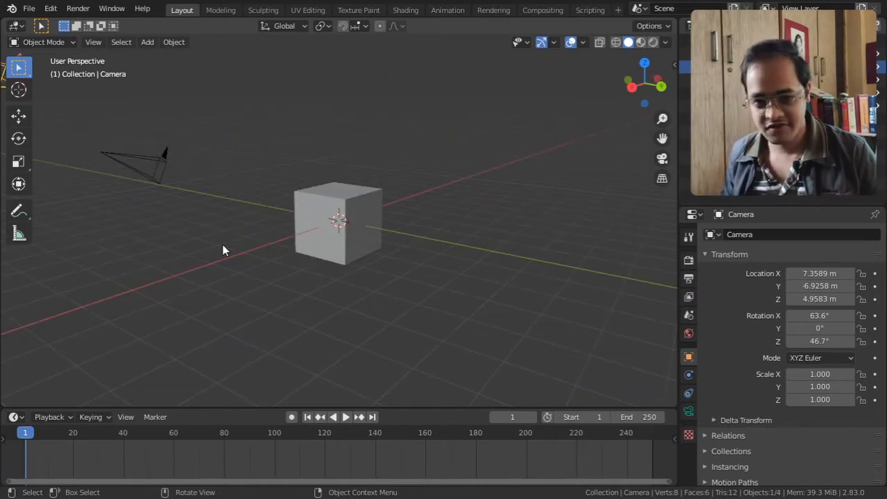
key("KP_9")
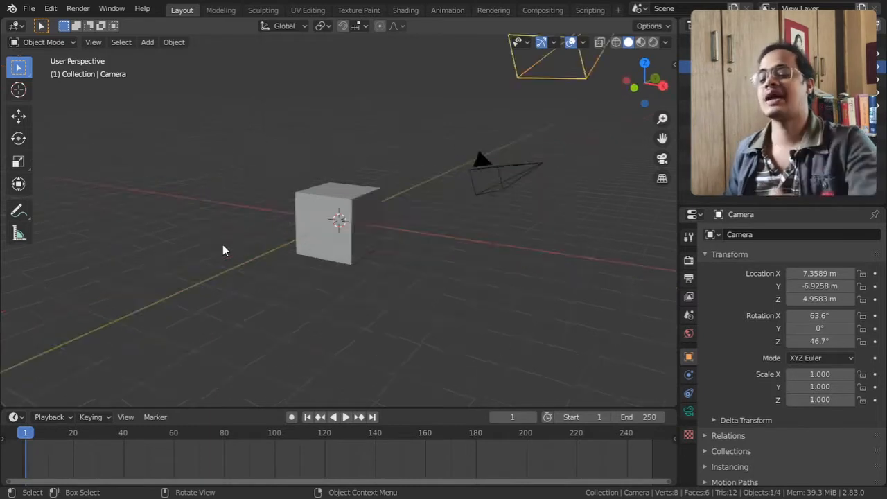
key("KP_9")
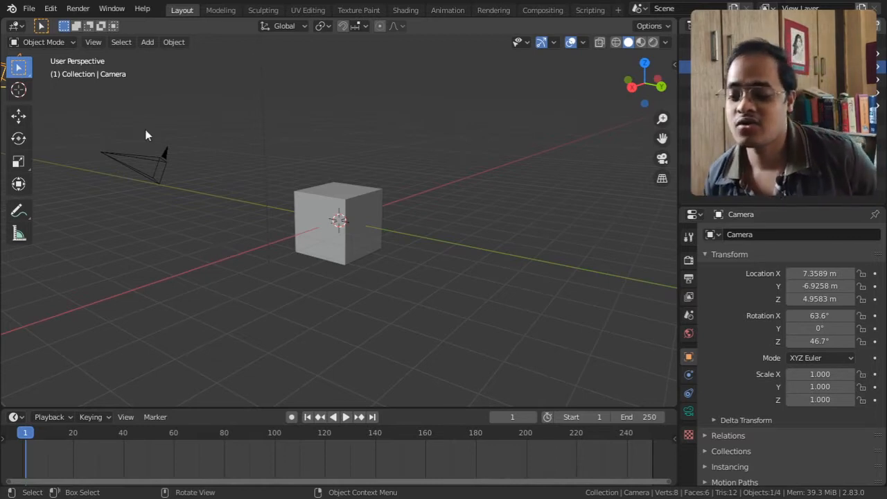
Check the viewport's navigation commands and roll the view left in increments through a full turn
left_click(93, 42)
mouse_move(141, 194)
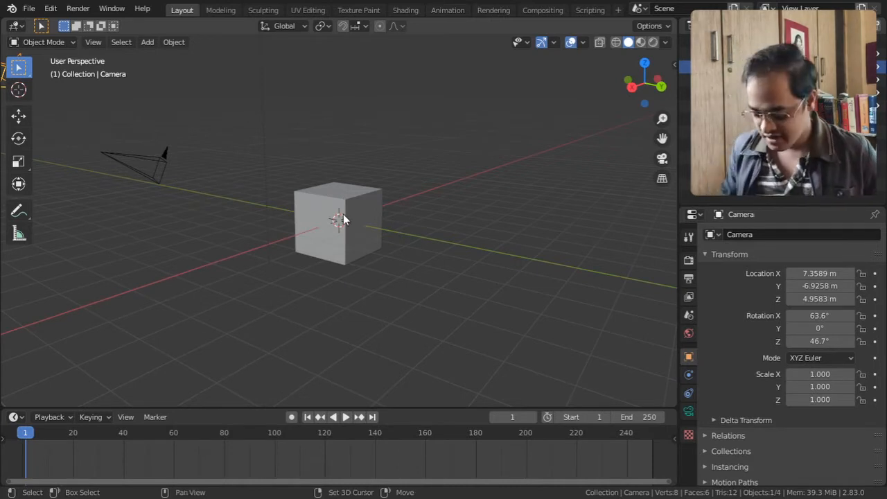
key("shift+KP_4")
key("shift+KP_4")
key("shift+KP_4")
key("shift+KP_4")
key("shift+KP_4")
key("shift+KP_4")
key("shift+KP_4")
key("shift+KP_4")
key("shift+KP_4")
key("shift+KP_4")
key("shift+KP_4")
key("shift+KP_4")
key("shift+KP_4")
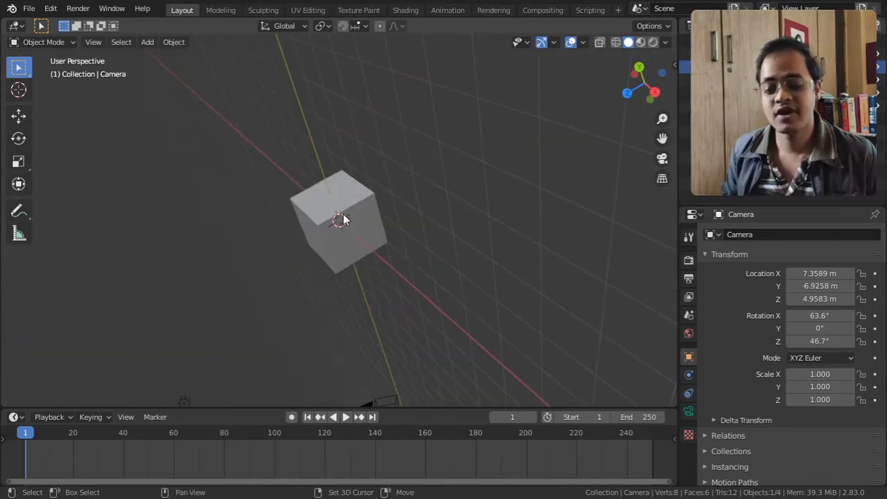
key("shift+KP_4")
key("shift+KP_4")
key("shift+KP_4")
key("shift+KP_4")
key("shift+KP_4")
key("shift+KP_4")
key("shift+KP_4")
key("shift+KP_4")
key("shift+KP_4")
key("shift+KP_4")
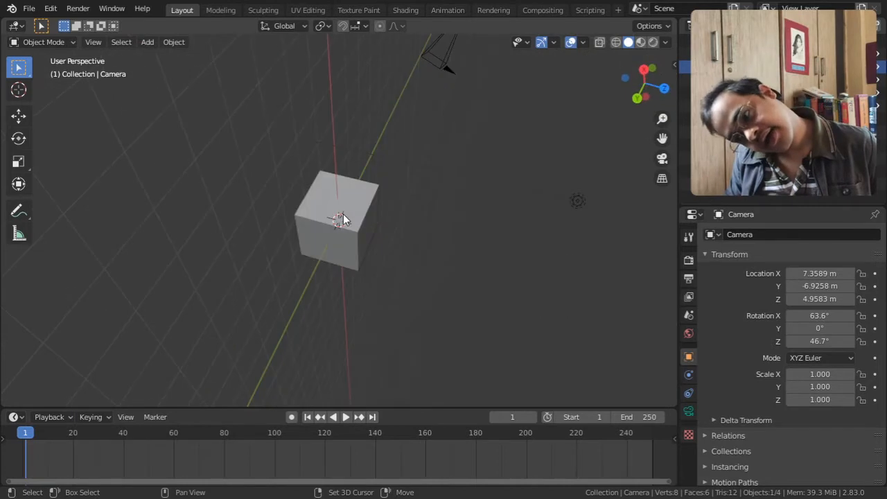
key("shift+KP_4")
key("shift+KP_4")
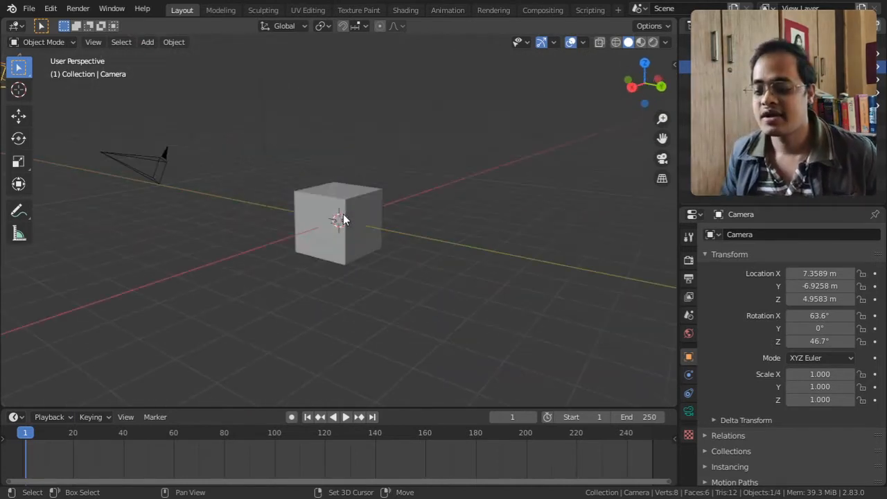
Roll the view right in increments through a full turn, back to the upright orientation
key("shift+KP_6")
key("shift+KP_6")
key("shift+KP_6")
key("shift+KP_6")
key("shift+KP_6")
key("shift+KP_6")
key("shift+KP_6")
key("shift+KP_6")
key("shift+KP_6")
key("shift+KP_6")
key("shift+KP_6")
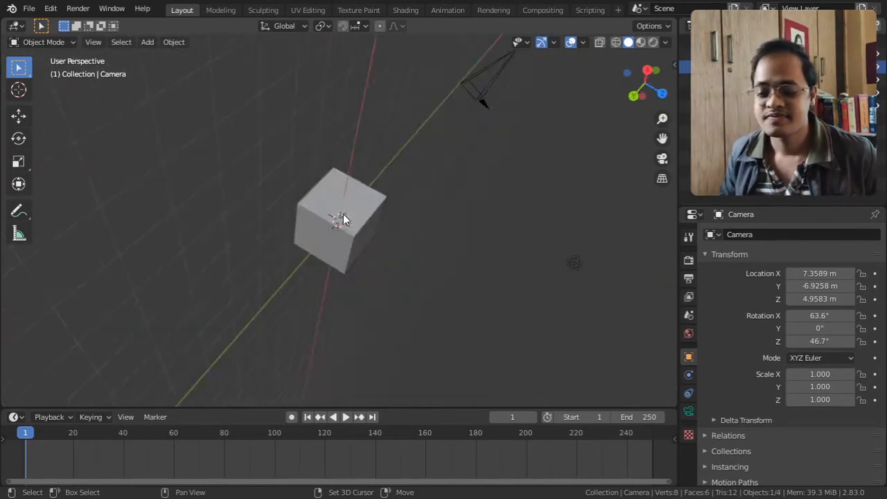
key("shift+KP_6")
key("shift+KP_6")
key("shift+KP_6")
key("shift+KP_6")
key("shift+KP_6")
key("shift+KP_6")
key("shift+KP_6")
key("shift+KP_6")
key("shift+KP_6")
key("shift+KP_6")
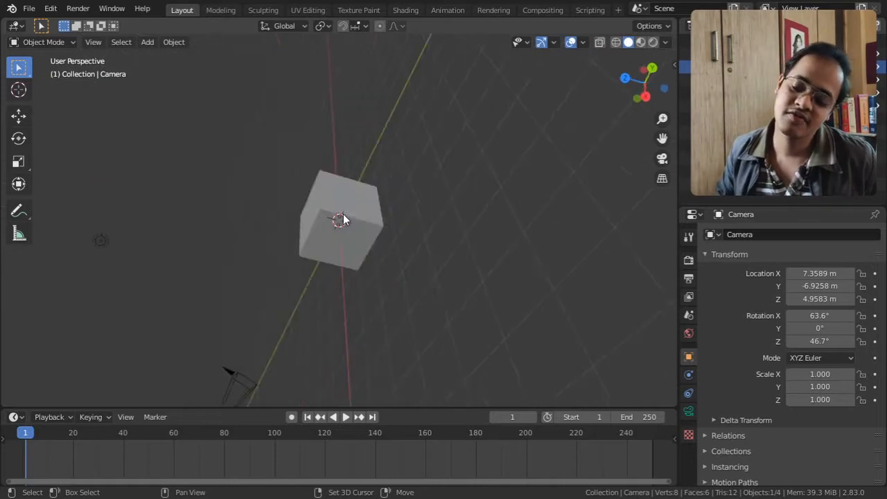
key("shift+KP_6")
key("shift+KP_6")
key("shift+KP_6")
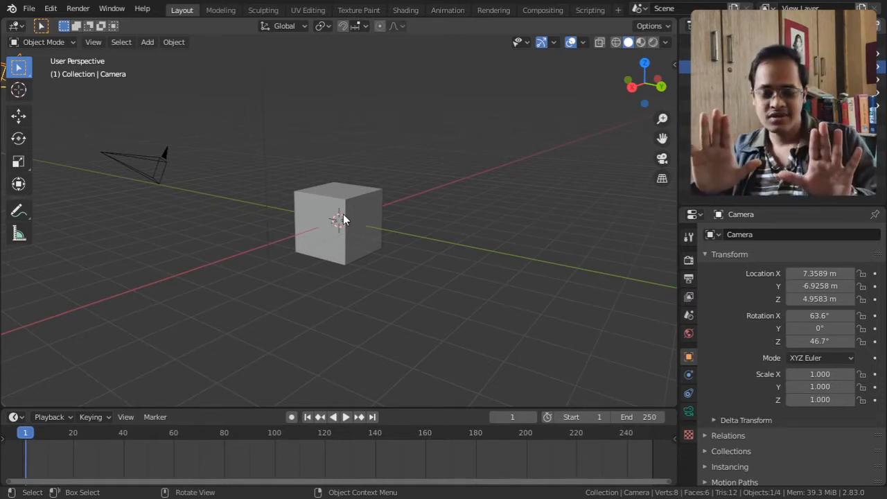
Roll the view left by one increment and orbit right in increments around the tilted scene, back to the starting angle
key("shift")
key("shift+KP_4")
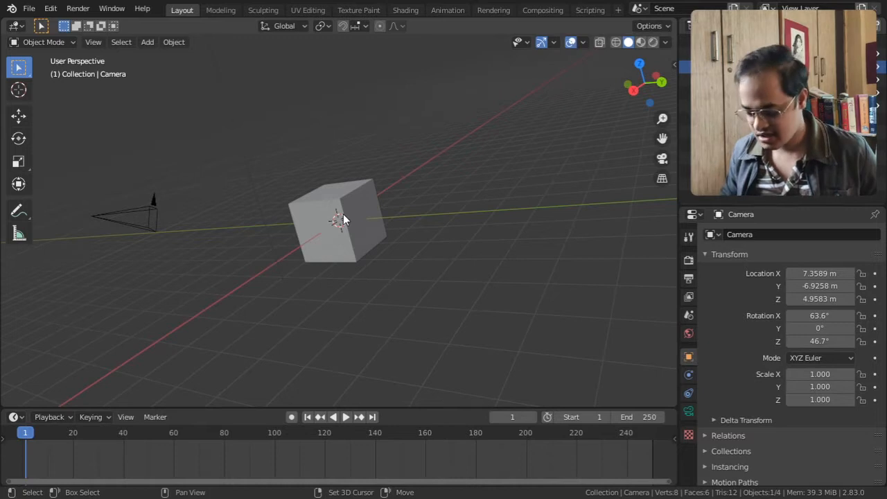
key("KP_6")
key("KP_6")
key("KP_6")
key("KP_6")
key("KP_6")
key("KP_6")
key("KP_6")
key("KP_6")
key("KP_6")
key("KP_6")
key("KP_6")
key("KP_6")
key("KP_6")
key("KP_6")
key("KP_6")
key("KP_6")
key("KP_6")
key("KP_6")
key("KP_6")
key("KP_6")
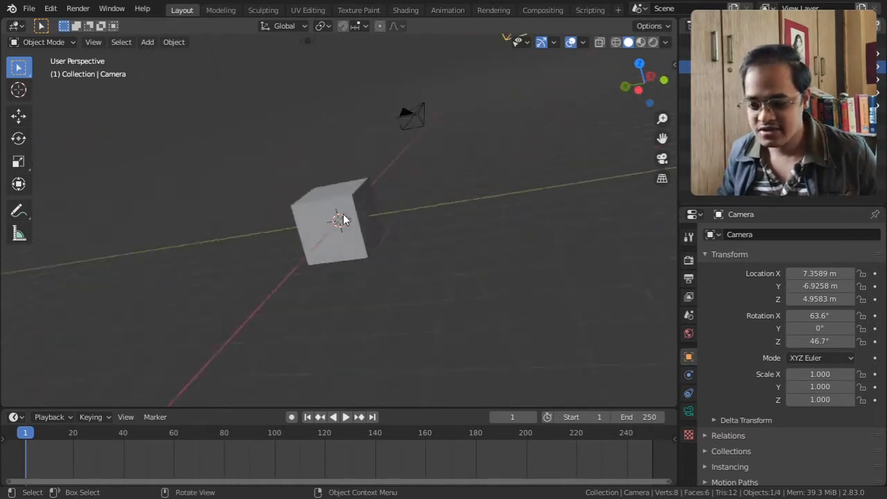
key("KP_6")
key("KP_6")
key("KP_6")
key("KP_6")
key("KP_6")
key("KP_6")
key("KP_6")
key("KP_6")
key("KP_6")
key("KP_6")
key("KP_6")
key("KP_6")
key("KP_6")
key("KP_6")
key("KP_6")
key("KP_6")
key("KP_6")
key("KP_6")
key("KP_6")
key("KP_6")
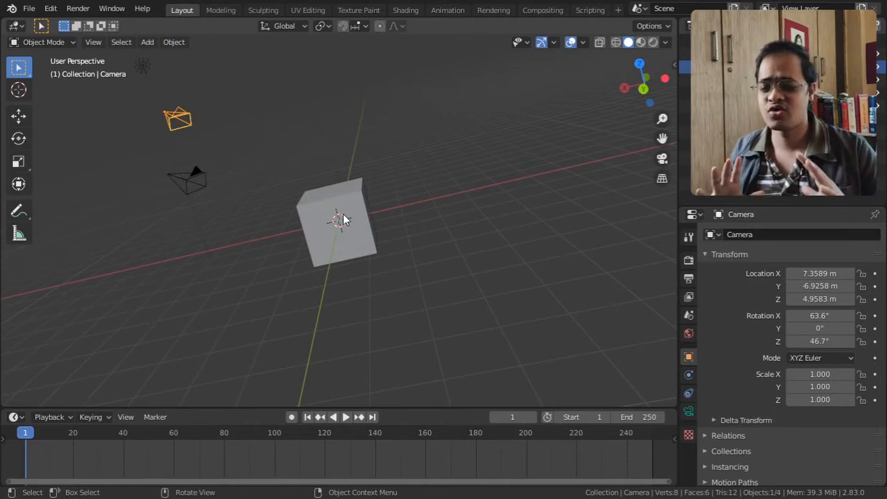
key("KP_6")
key("KP_6")
key("KP_6")
key("KP_6")
key("KP_6")
key("KP_6")
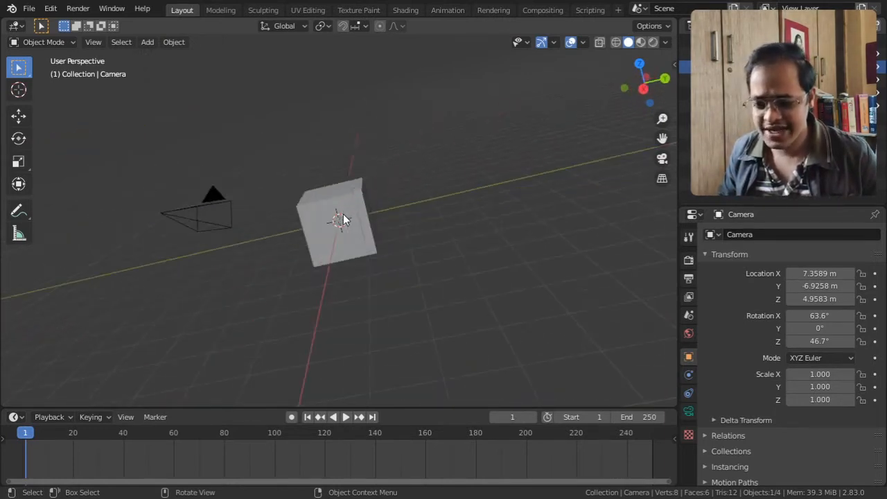
key("KP_6")
key("KP_6")
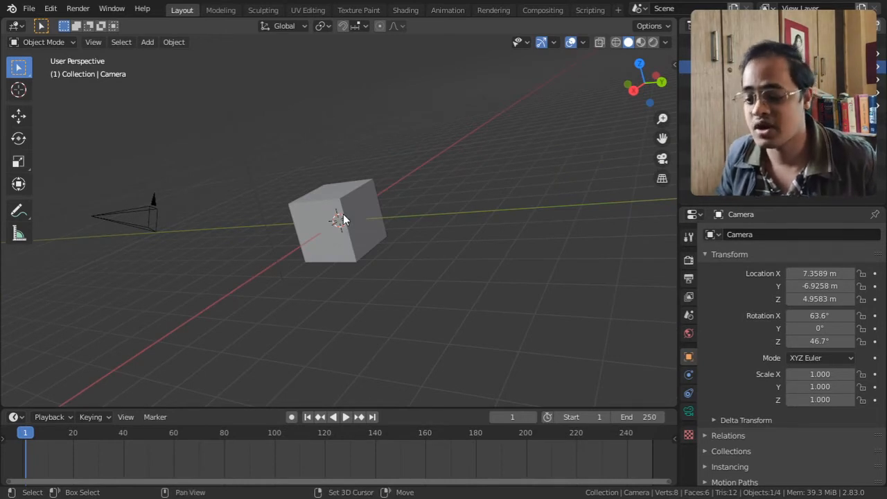
Roll the view right until the scene is upright again
key("shift+KP_4")
key("shift+KP_6")
key("shift+KP_6")
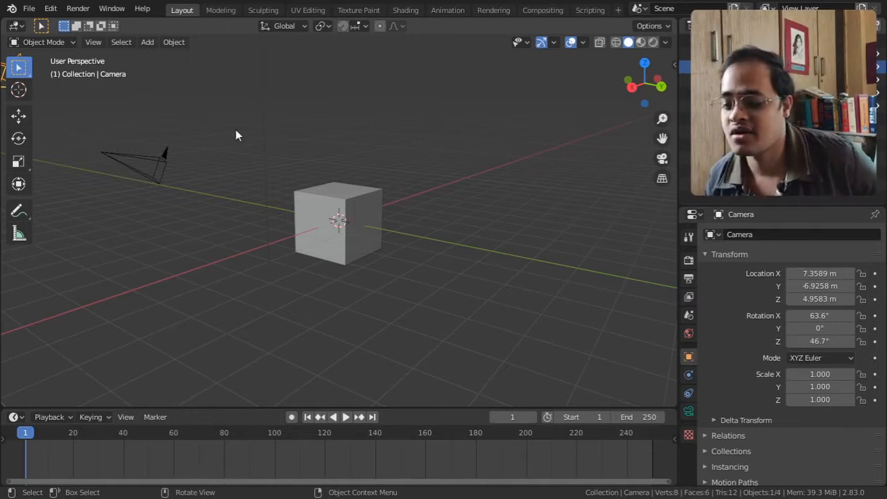
Check the viewport's navigation commands and pan the view down in several increments
left_click(93, 42)
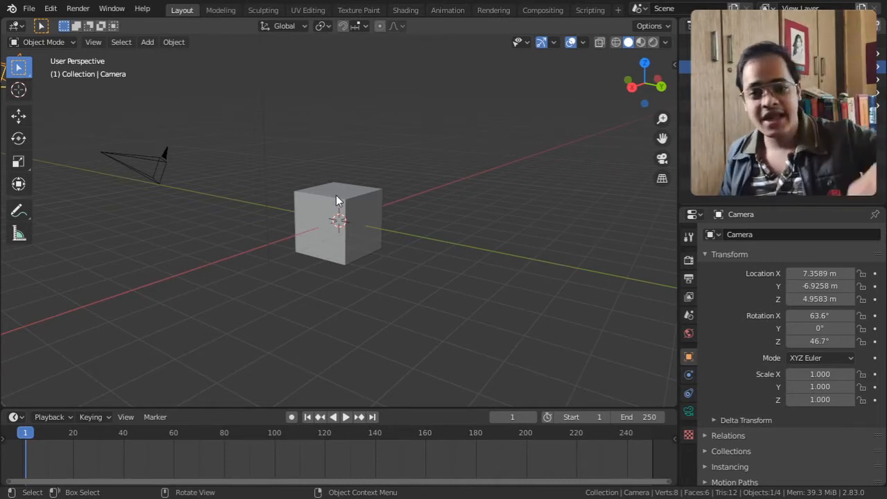
key("ctrl")
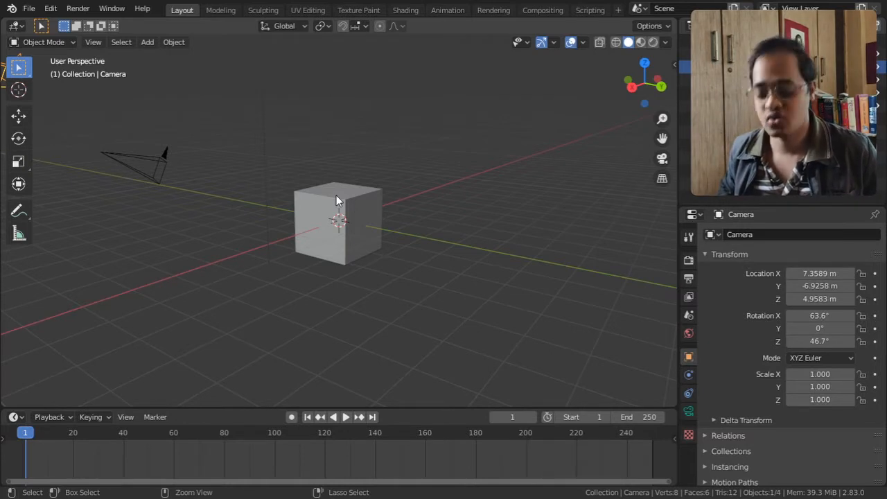
key("ctrl+KP_2")
key("ctrl+KP_2")
key("ctrl+KP_2")
key("ctrl+KP_2")
key("ctrl+KP_2")
key("ctrl+KP_2")
key("ctrl+KP_2")
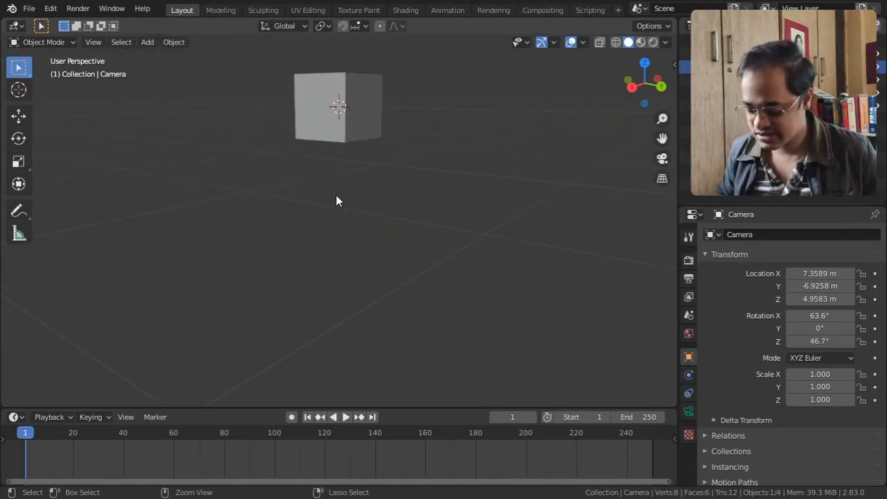
Pan the view up in increments until the cube is back near the middle of the viewport
key("ctrl+KP_8")
key("ctrl+KP_8")
key("ctrl+KP_8")
key("ctrl+KP_8")
key("ctrl+KP_8")
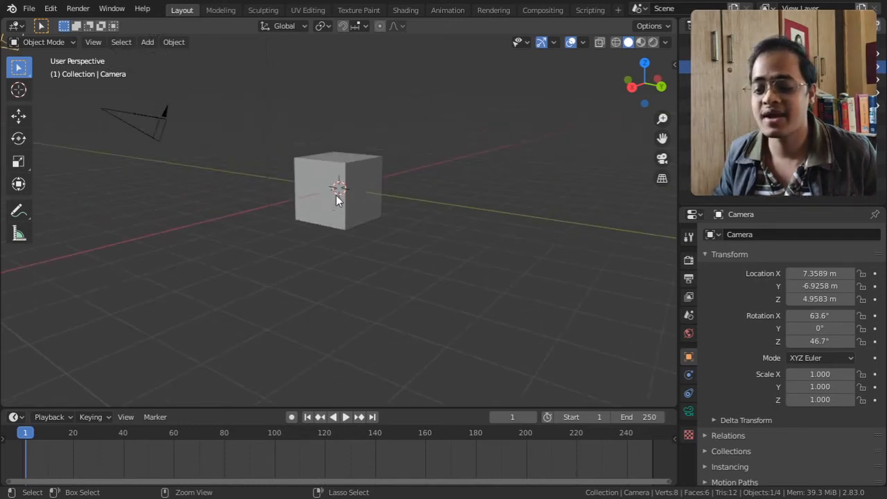
key("ctrl+KP_8")
key("ctrl+KP_8")
key("ctrl+KP_8")
Pan the view left in a series of increments
key("ctrl+KP_4")
key("ctrl+KP_4")
key("ctrl+KP_4")
key("ctrl+KP_4")
key("ctrl+KP_4")
key("ctrl+KP_4")
key("ctrl+KP_4")
key("ctrl+KP_4")
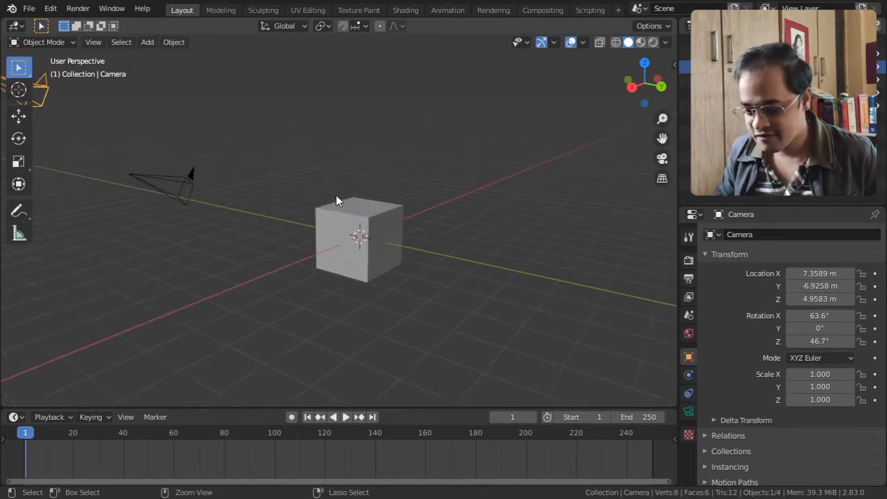
key("ctrl+KP_4")
key("ctrl+KP_4")
key("ctrl+KP_4")
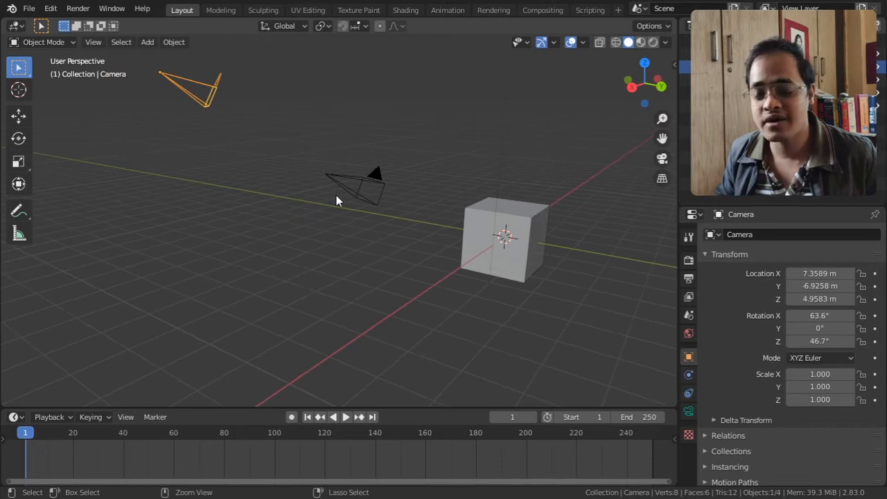
Pan the view right in increments, then make small pans left and right to bring the cube back near the centre
key("ctrl+KP_6")
key("ctrl+KP_6")
key("ctrl+KP_6")
key("ctrl+KP_6")
key("ctrl+KP_6")
key("ctrl+KP_6")
key("ctrl+KP_6")
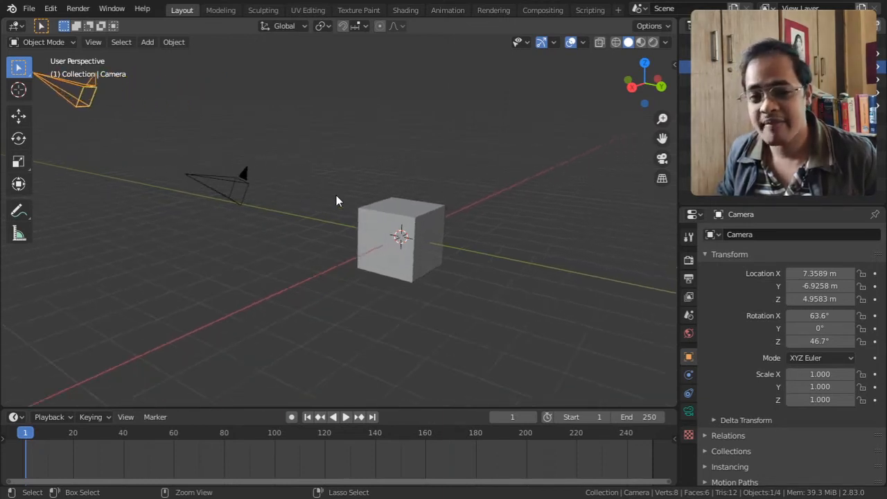
key("ctrl+KP_6")
key("ctrl+KP_6")
key("ctrl+KP_6")
key("ctrl+KP_6")
key("ctrl+KP_6")
key("ctrl+KP_6")
key("ctrl+KP_4")
key("ctrl+KP_4")
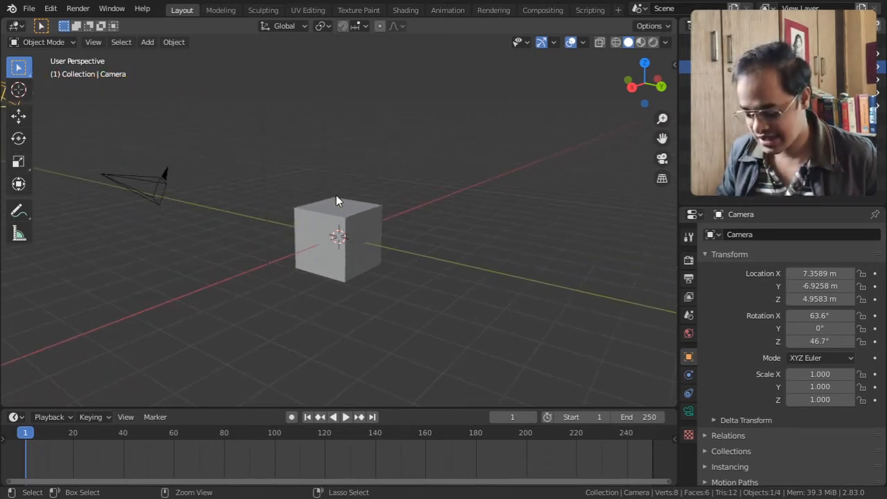
key("ctrl+KP_4")
key("ctrl+KP_6")
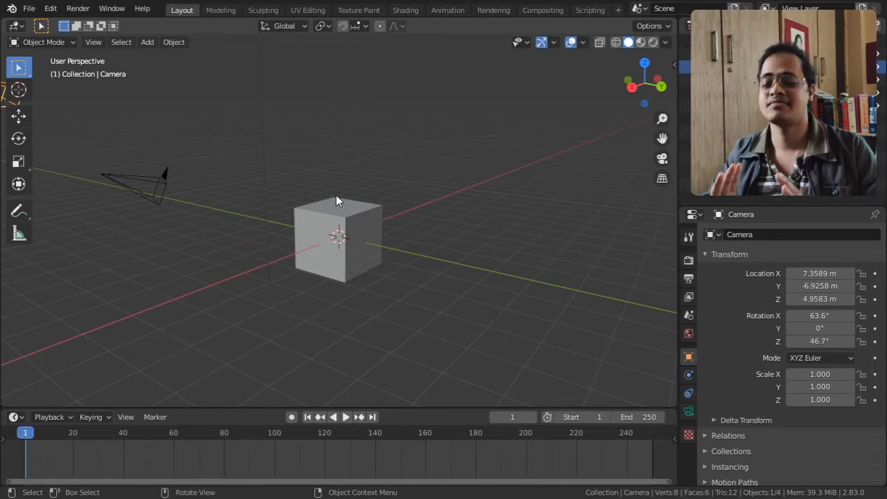
Review the viewport's navigation commands, then zoom in close on the cube and back out
left_click(97, 42)
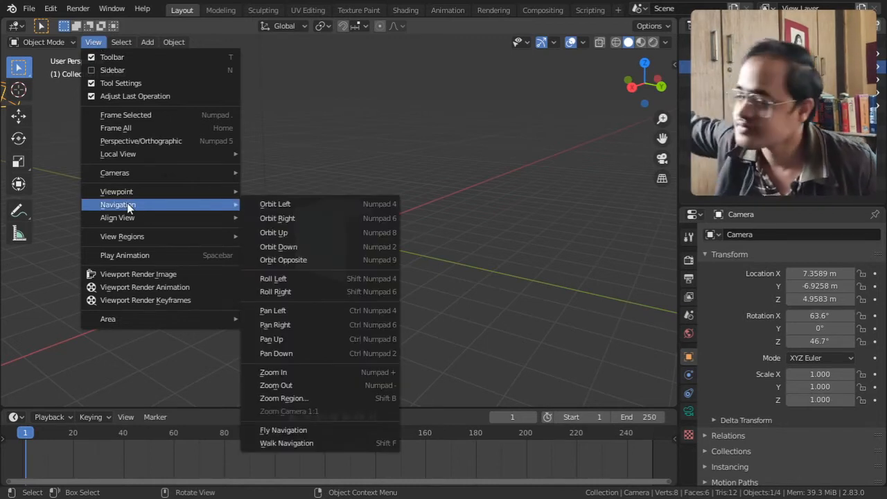
left_click(92, 43)
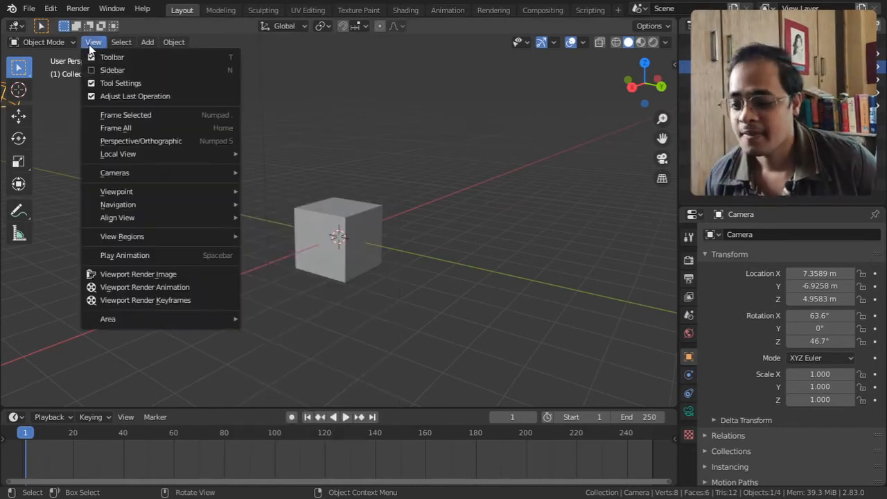
mouse_move(141, 206)
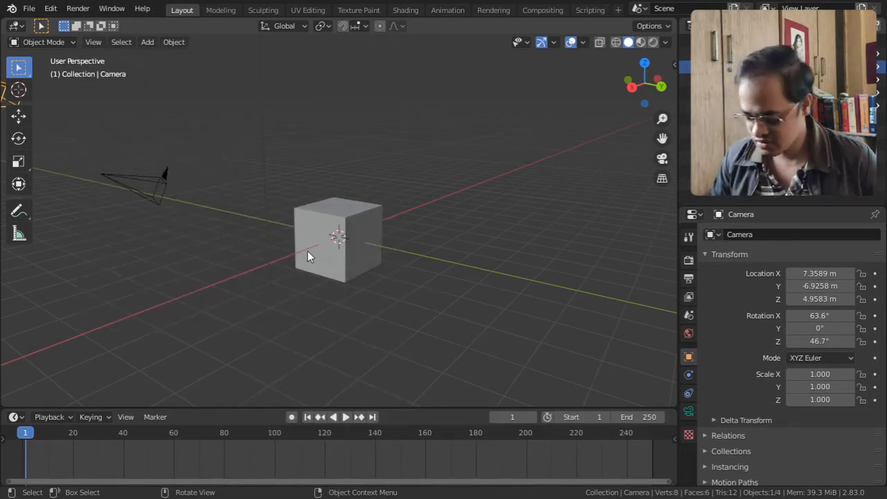
scroll(307, 250, "up", 7)
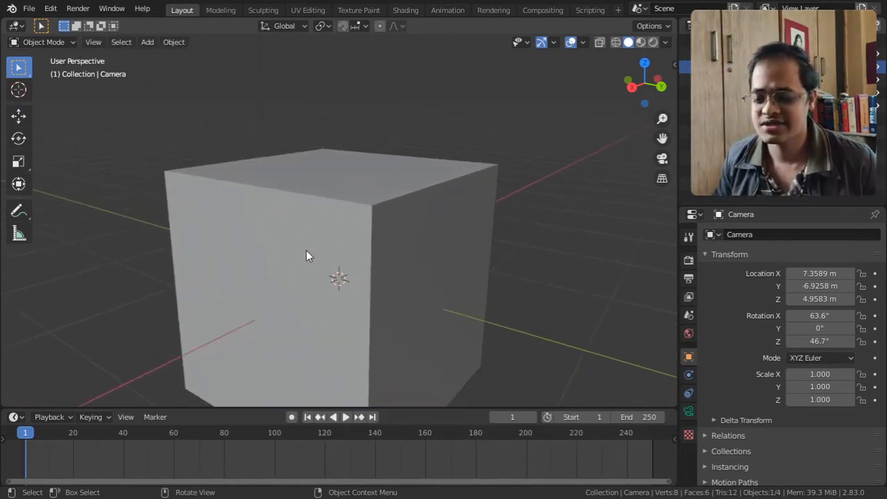
scroll(306, 251, "down", 8)
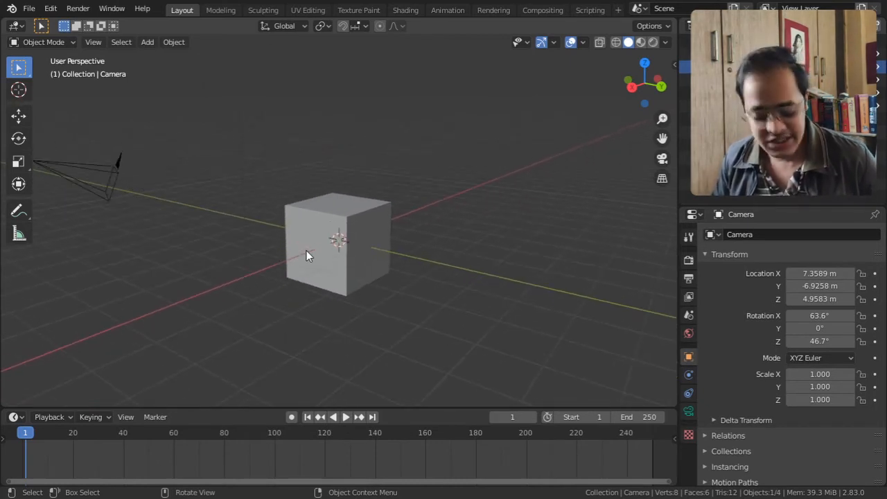
Use Zoom Region on a box around the cube's upper part, then zoom back out to the whole cube
key("shift+b")
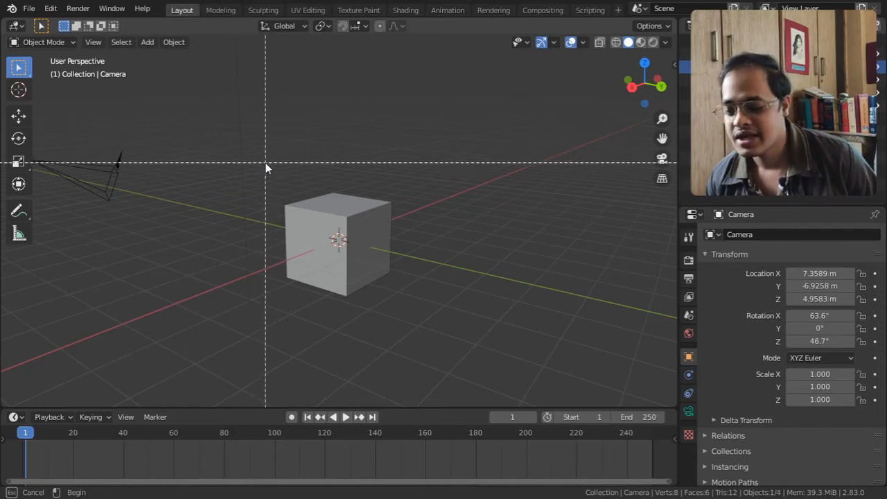
left_click_drag(265, 164, 408, 226)
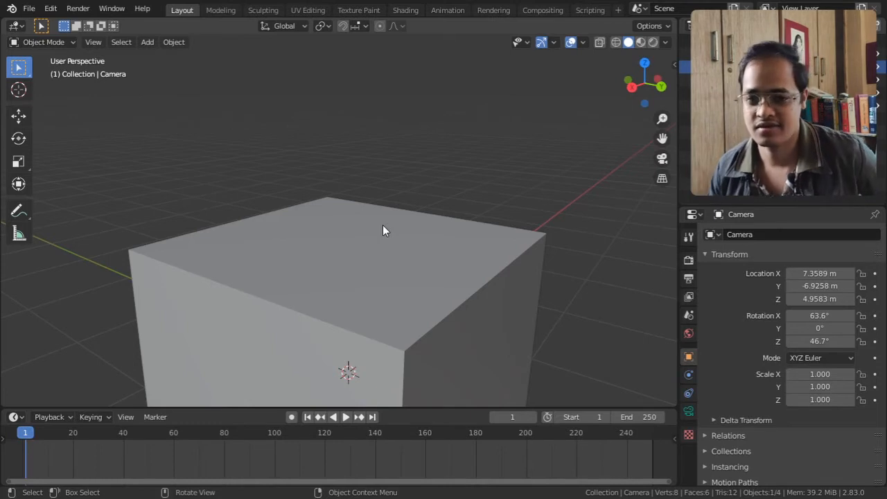
scroll(383, 226, "down", 6)
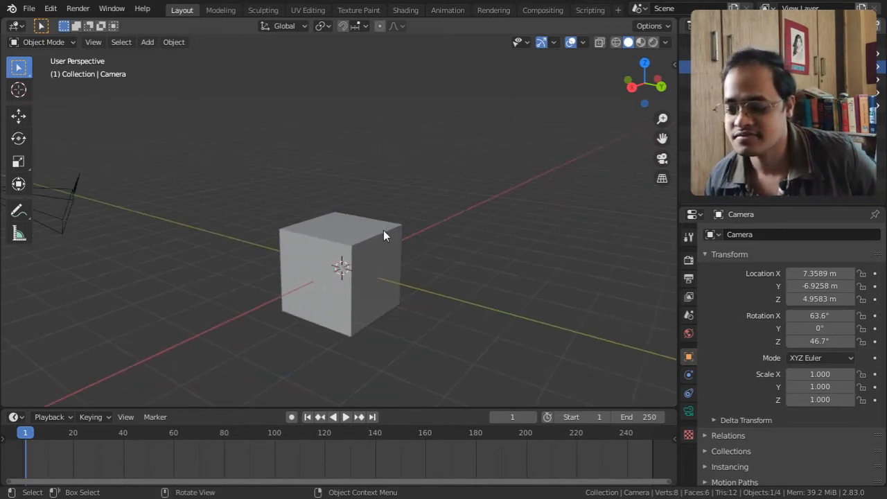
scroll(383, 230, "down", 2)
middle_click_drag(384, 230, 368, 221)
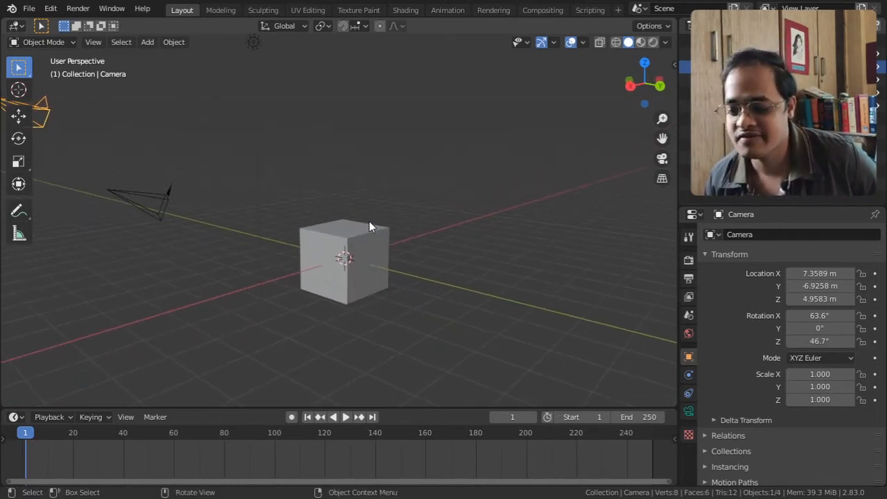
Use Zoom Region on a box around the cube's lower part and look up the Fly Navigation and Walk Navigation commands
key("shift+b")
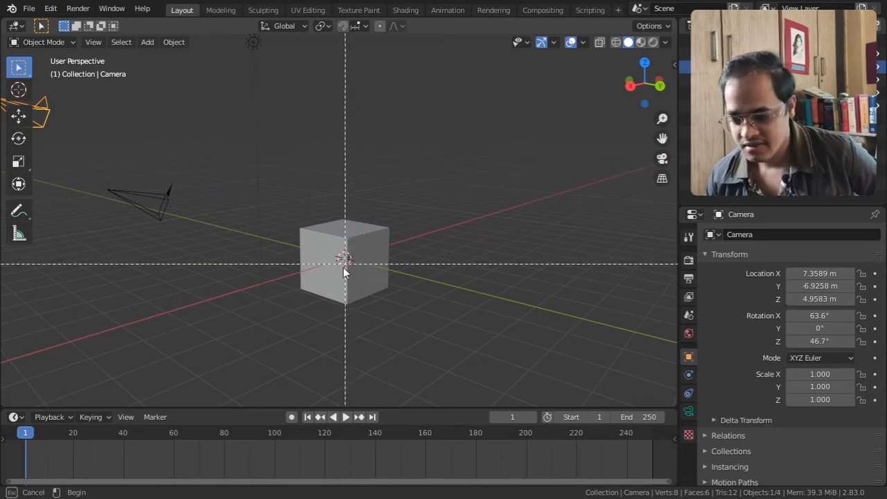
left_click_drag(291, 275, 296, 279)
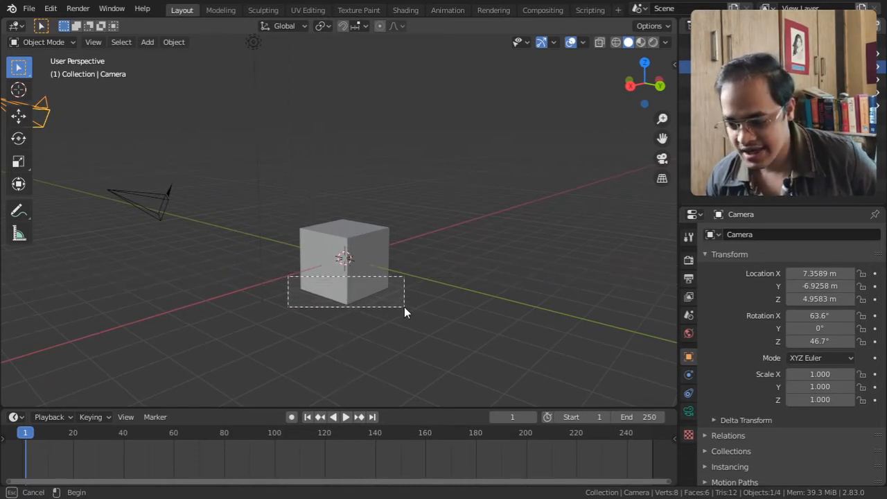
left_click_drag(404, 309, 404, 309)
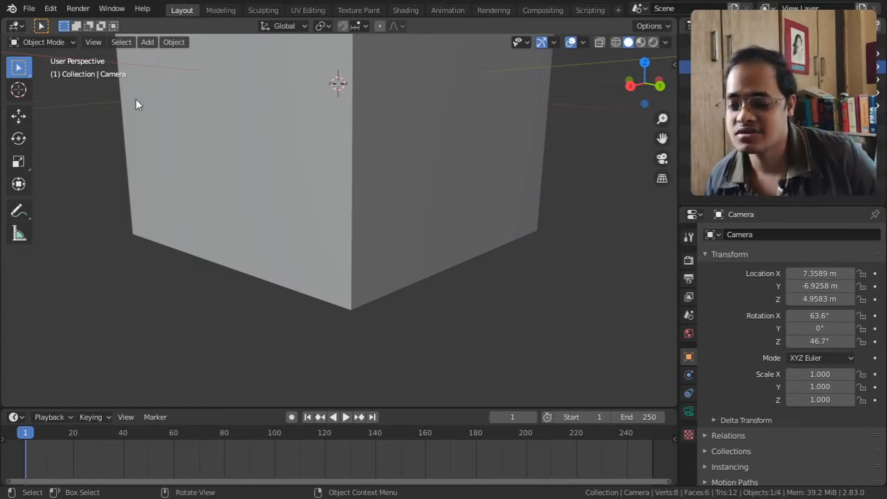
left_click(92, 43)
mouse_move(154, 216)
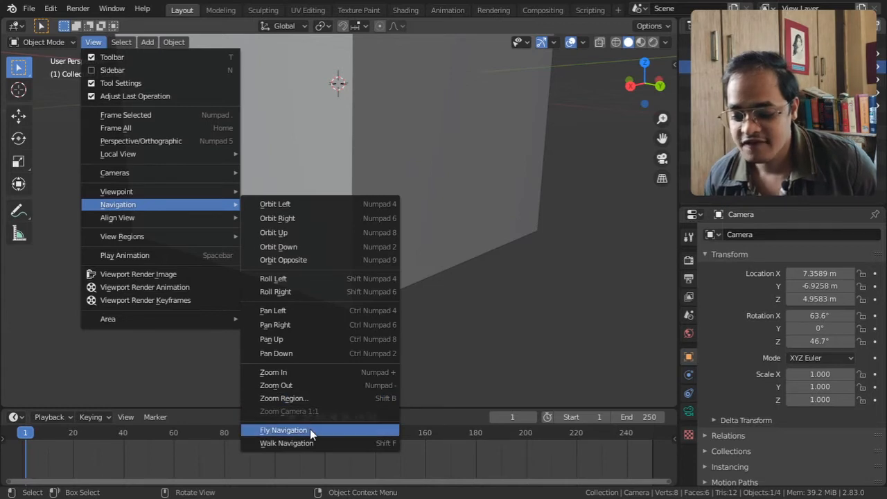
Duplicate the cube and place the copy about 4.16 m away in the negative X direction
scroll(404, 182, "down", 8)
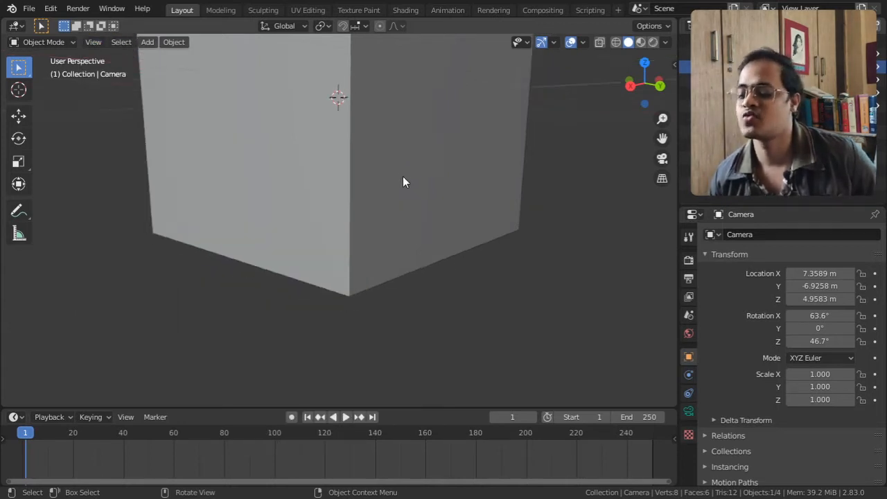
middle_click_drag(395, 192, 348, 213)
scroll(381, 213, "down", 2)
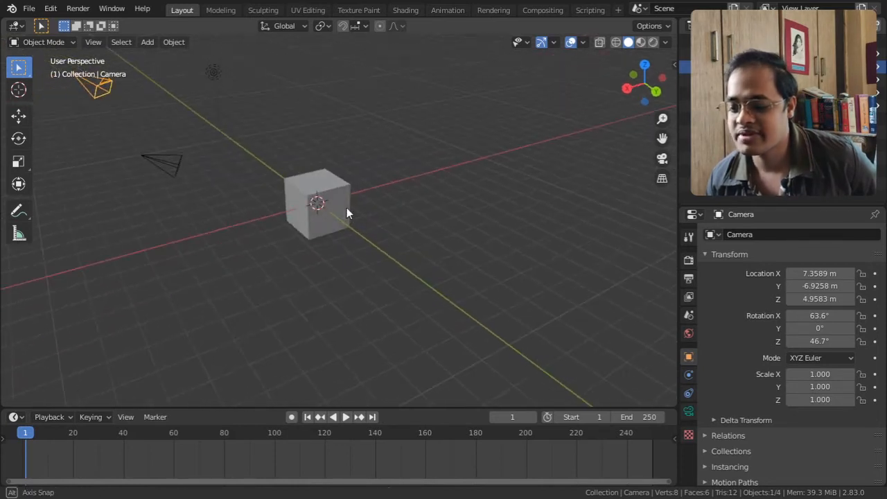
left_click(346, 203)
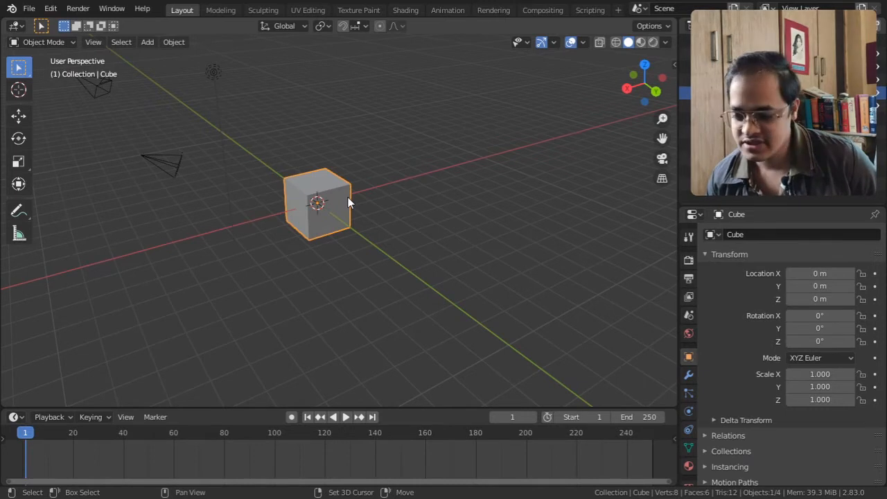
key("shift+d")
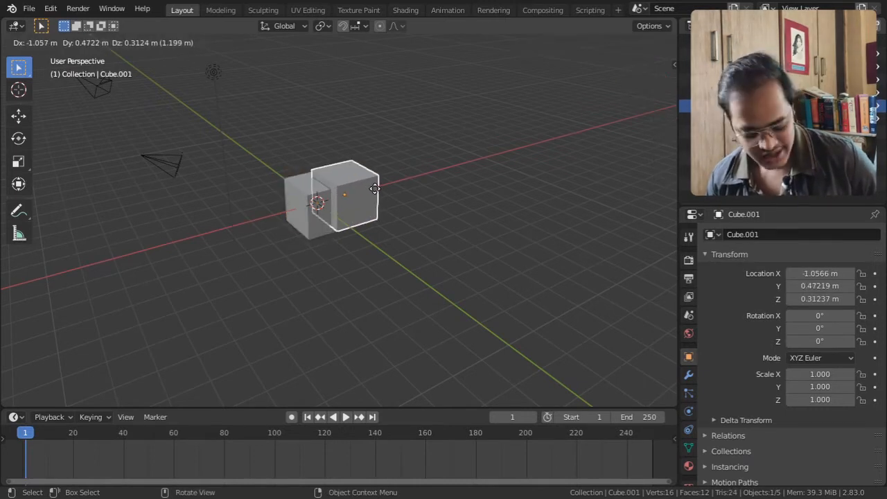
key("x")
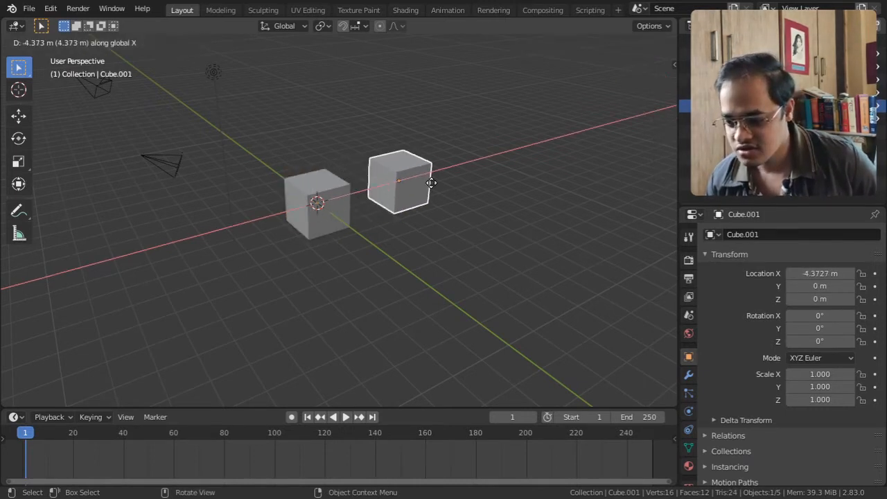
left_click(427, 182)
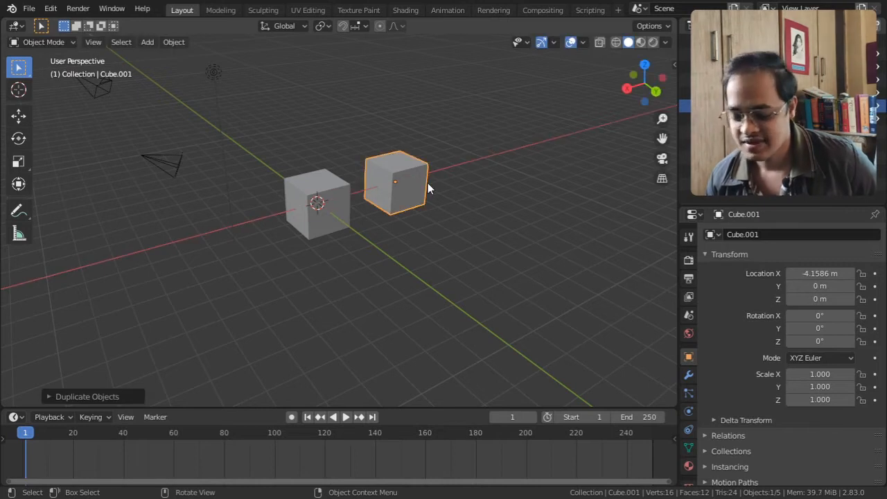
Repeat the cube duplication three more times to extend the row at equal spacing along the X axis
key("shift+r")
key("shift+r")
key("shift+r")
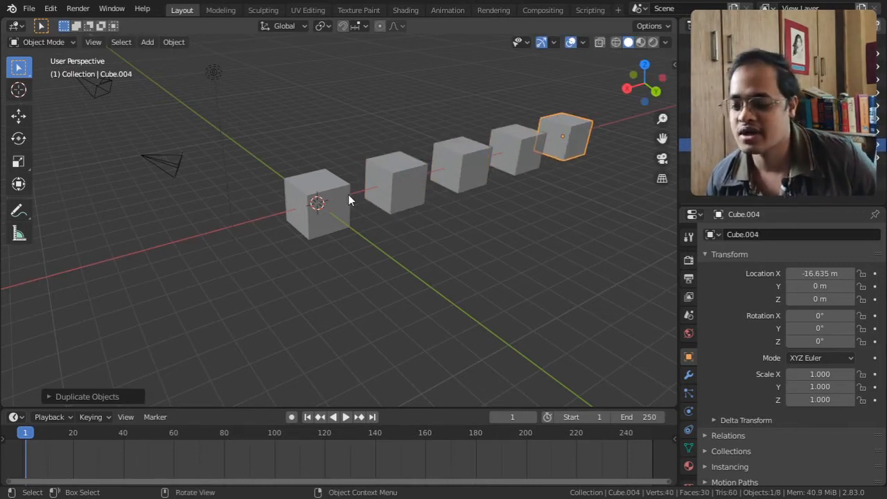
Select all five cubes in the row and duplicate them about 4.04 m in the negative Y direction
left_click(311, 144)
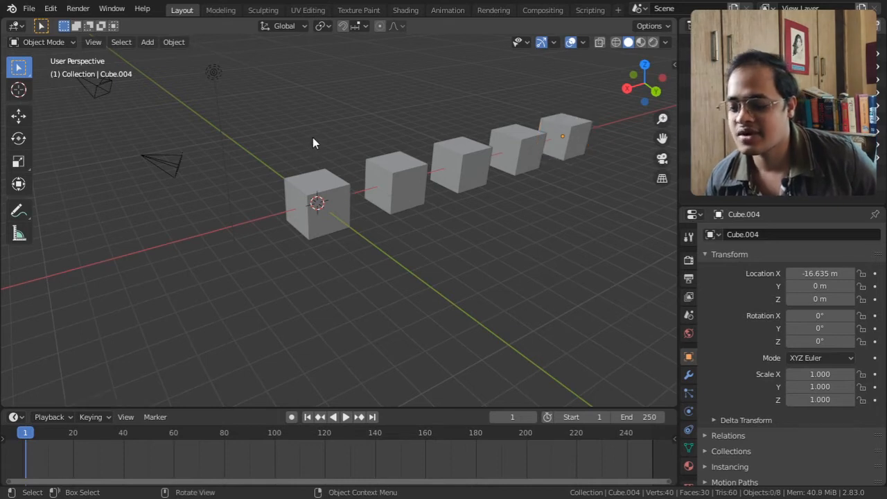
left_click_drag(404, 202, 407, 205)
left_click_drag(434, 125, 495, 183, "shift")
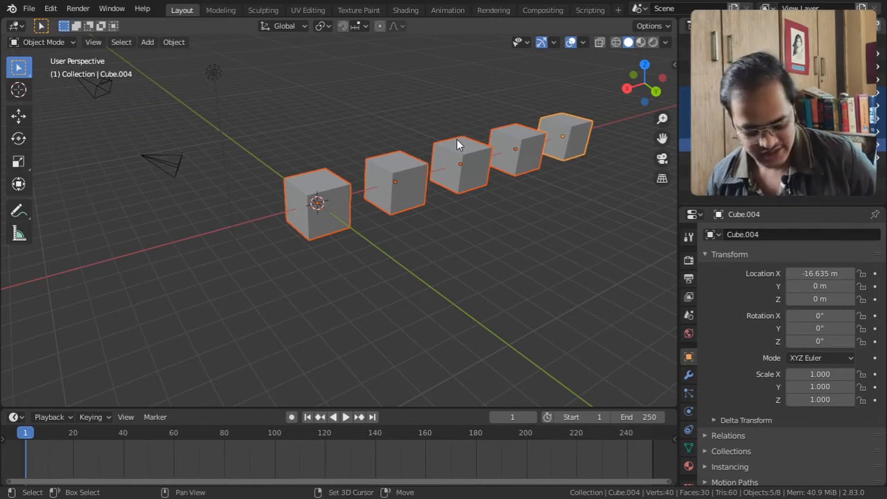
key("shift+d")
key("y")
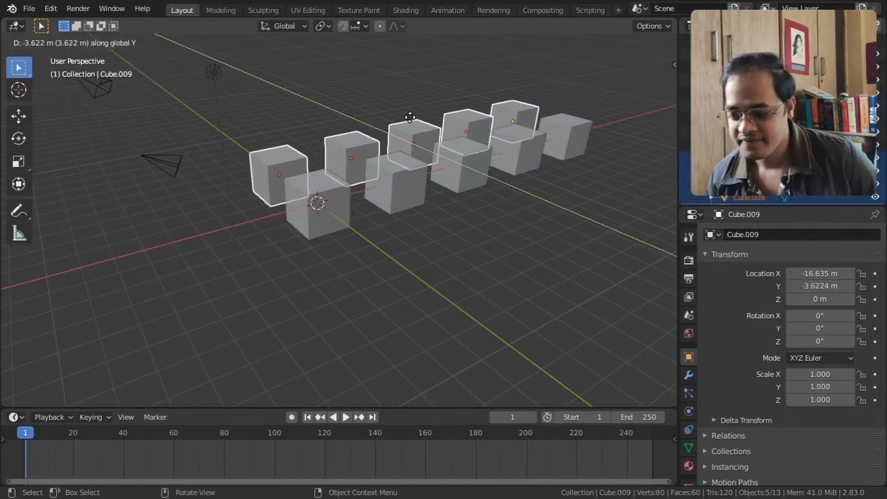
left_click(406, 114)
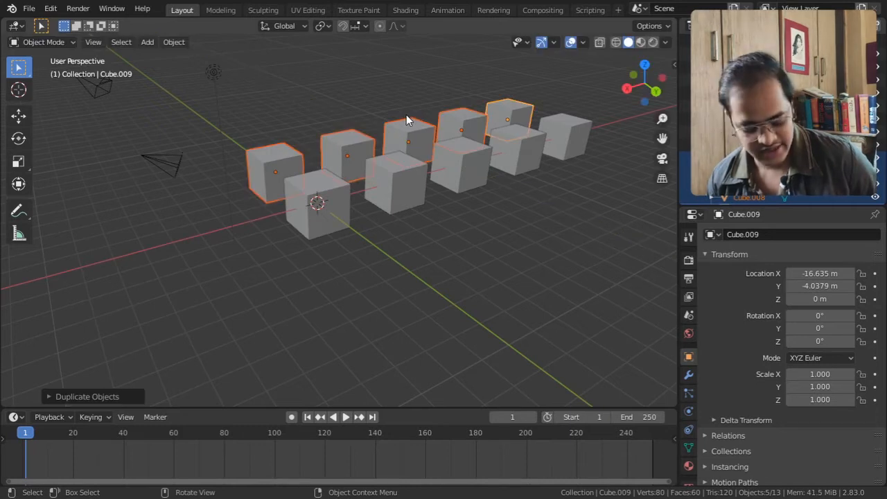
Repeat the row duplication three more times at equal spacing along the Y axis to form a five-by-five grid of cubes
key("shift+r")
key("shift+r")
key("shift+r")
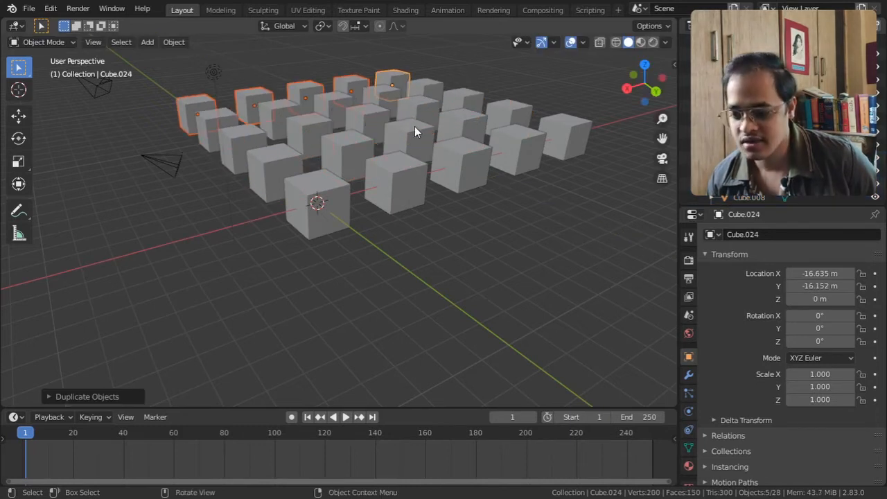
Try out Fly Navigation over the cube grid, then leave it and restore the starting view
middle_click_drag(434, 165, 418, 224)
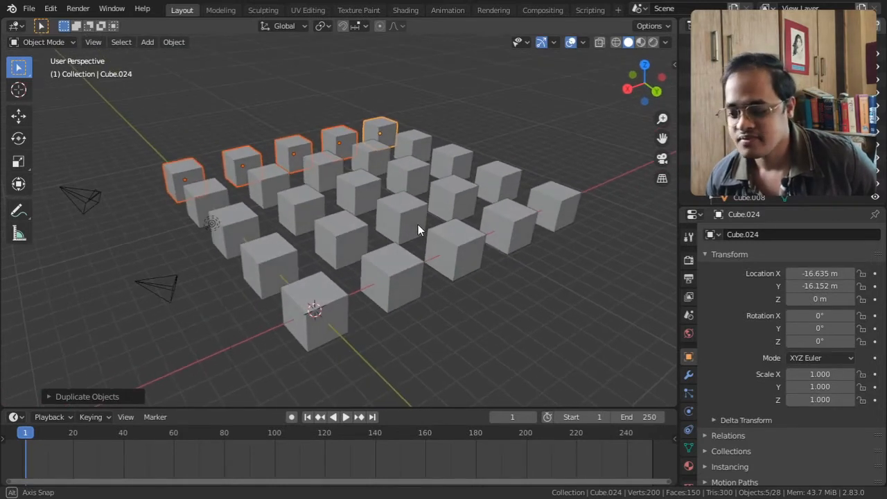
left_click(94, 42)
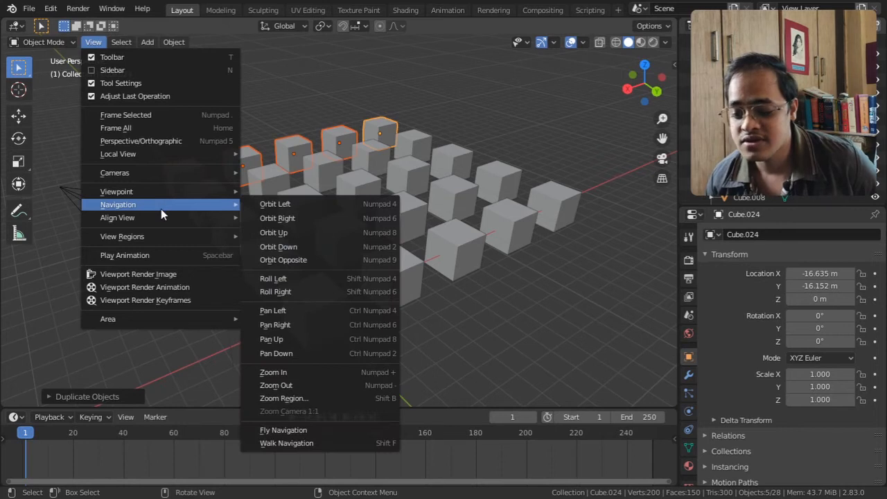
left_click(289, 428)
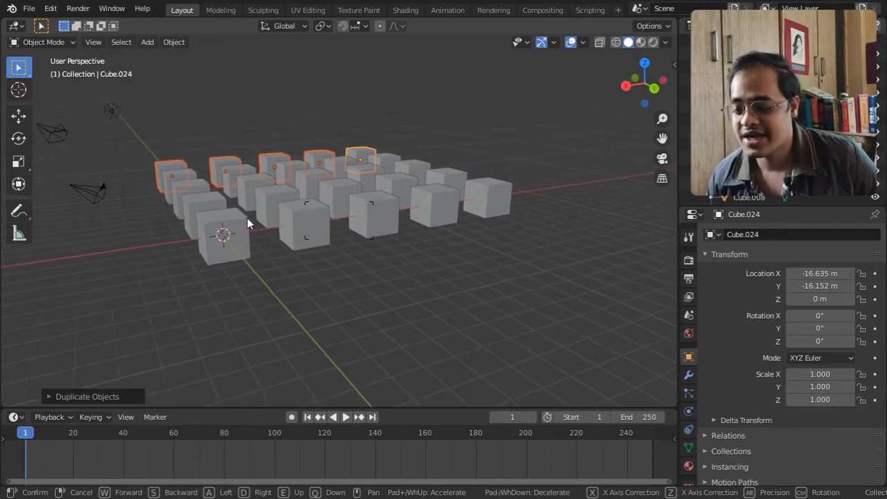
left_click(251, 207)
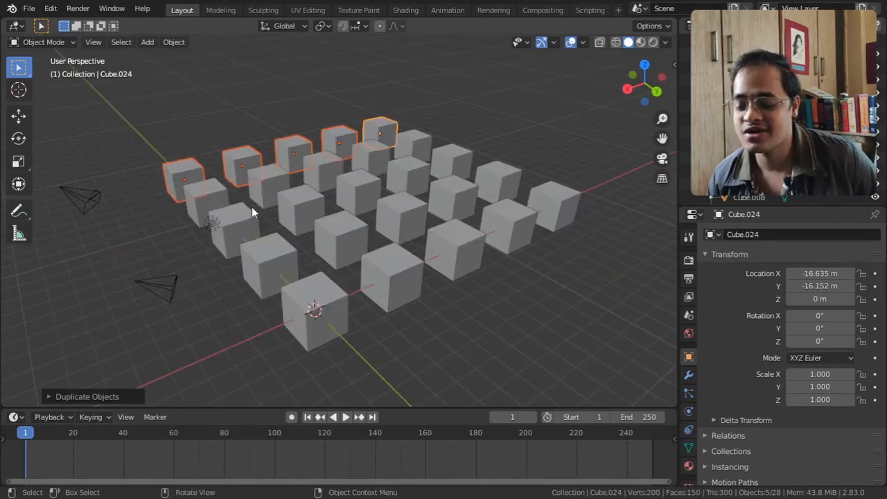
Start Walk Navigation and try short moves forward, right, left and backward in front of the cube grid
left_click(92, 44)
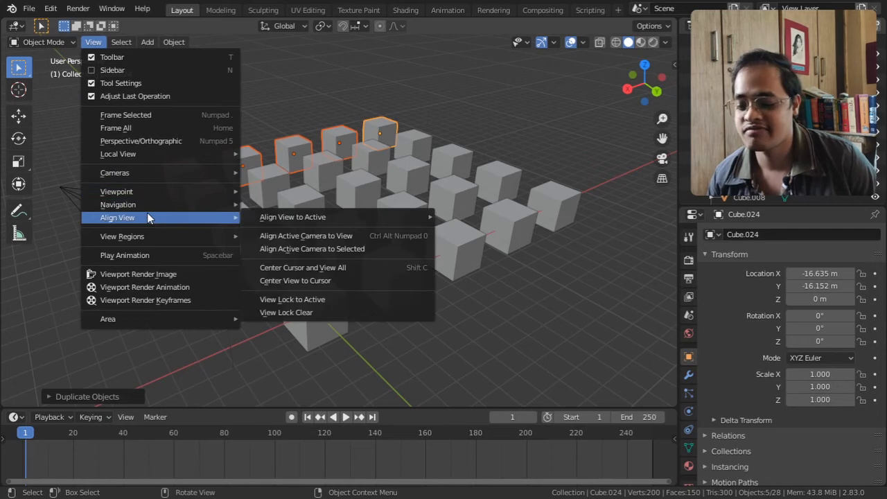
mouse_move(165, 206)
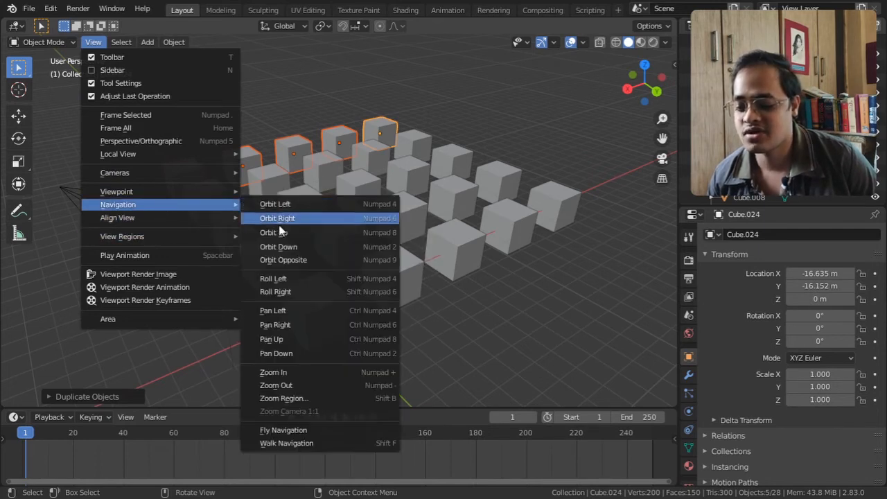
left_click(287, 442)
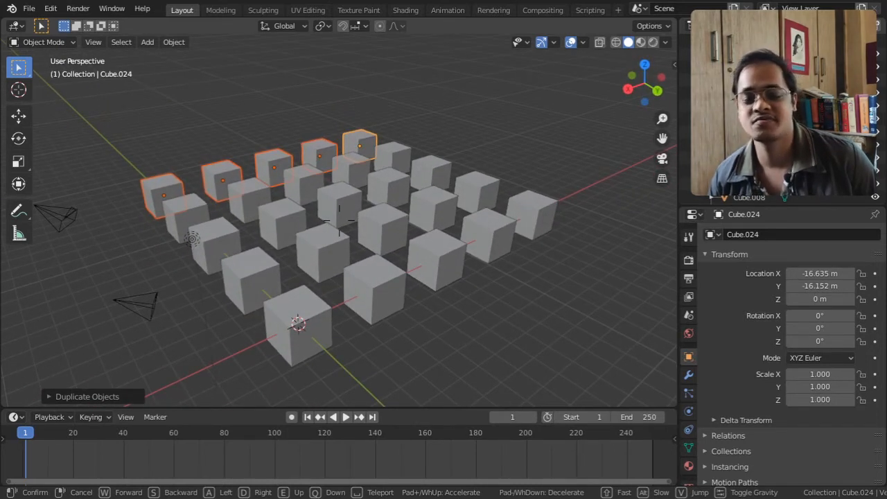
key("w")
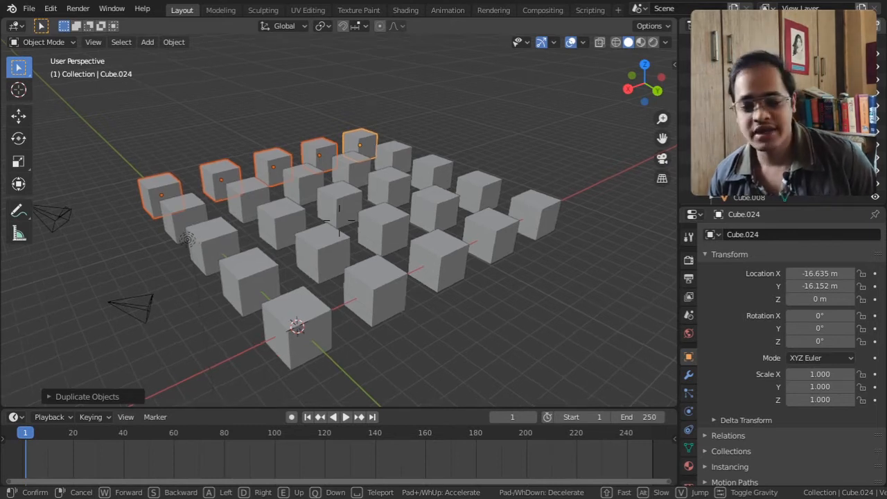
key("w")
key("d")
key("a")
key("s")
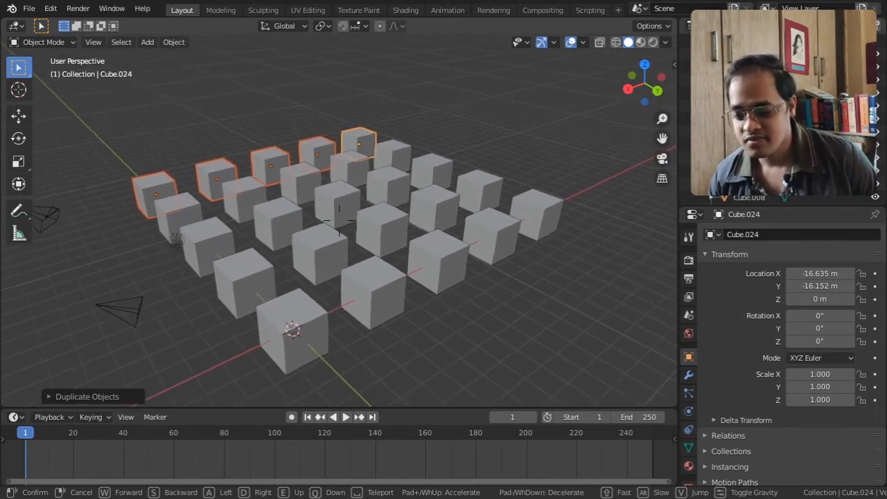
Walk forward toward the cube grid, sidestep to the right and back away from the cubes
key("w")
key("w")
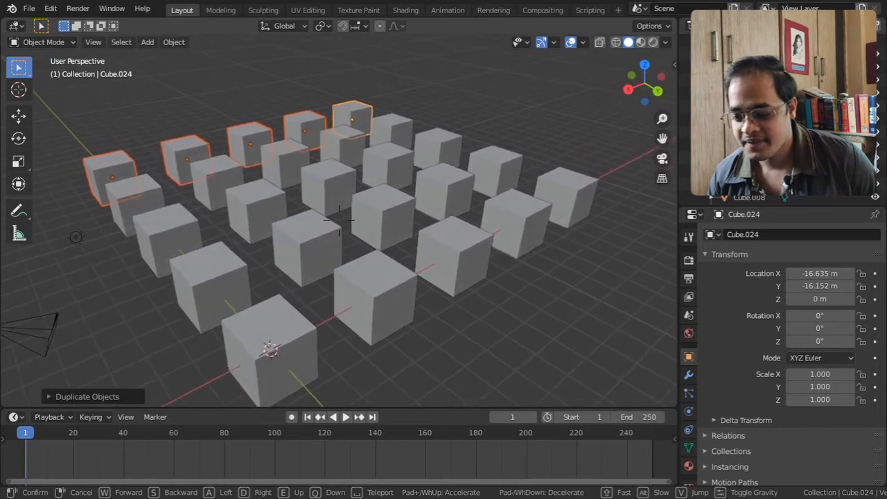
key("w")
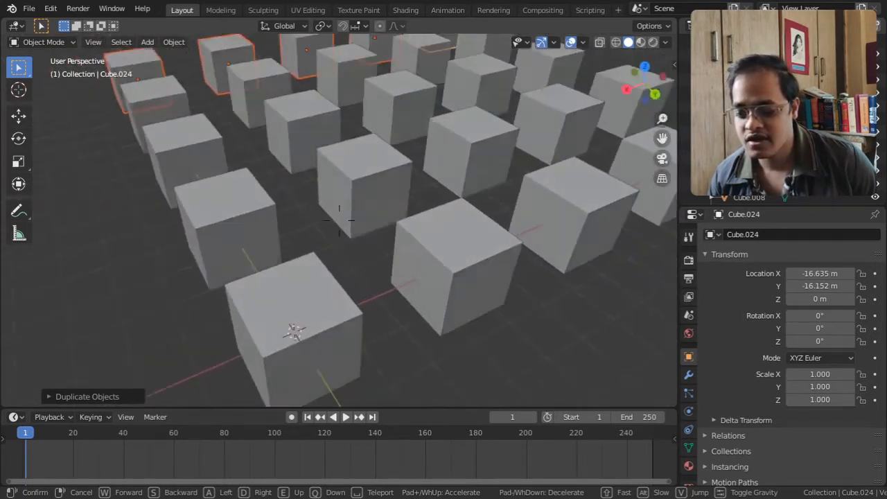
key("d")
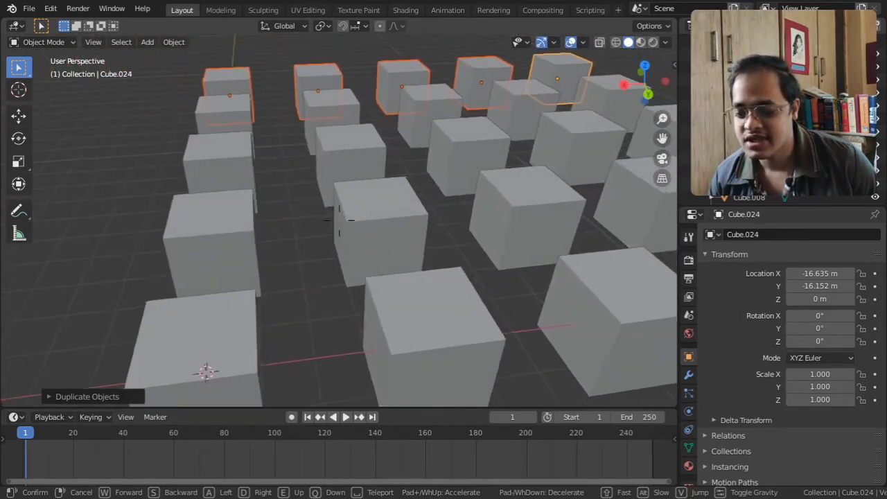
key("s")
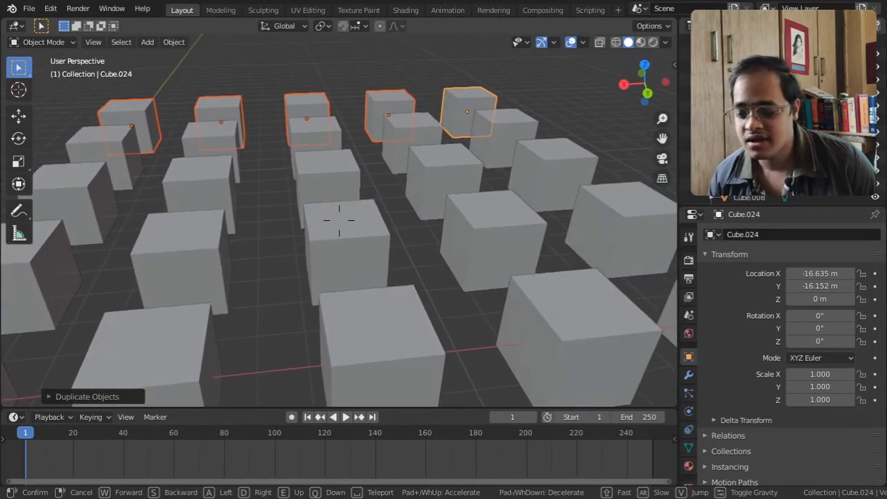
key("s")
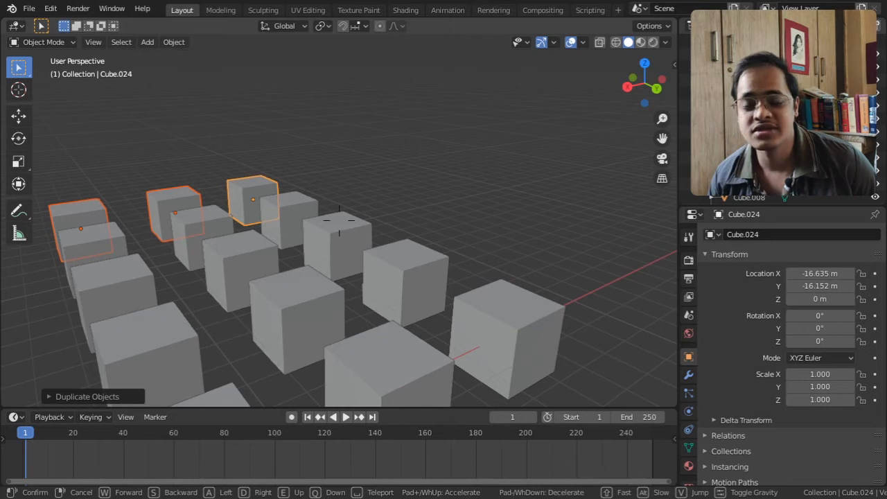
Walk forward and backward among the cubes while looking around, then cancel Walk Navigation
key("w")
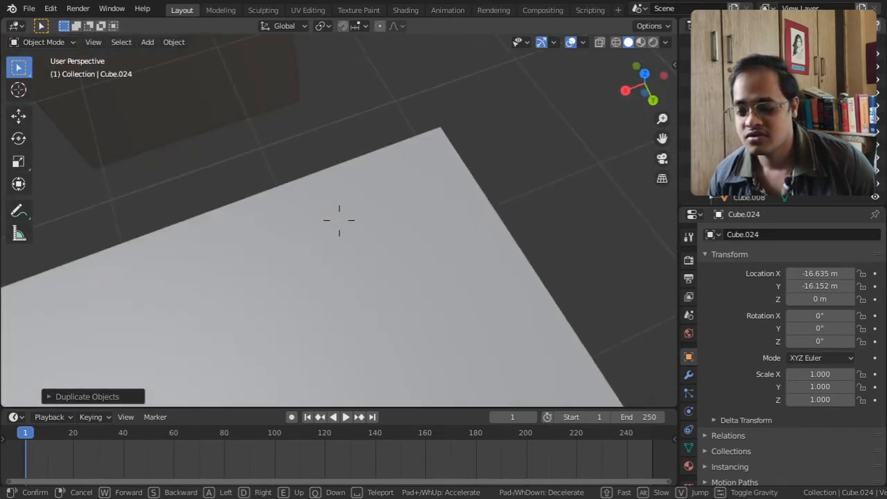
key("s")
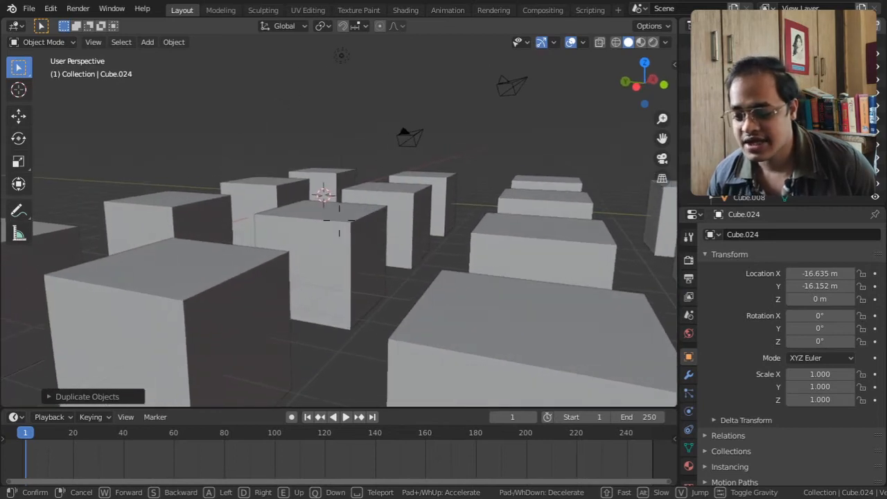
key("w")
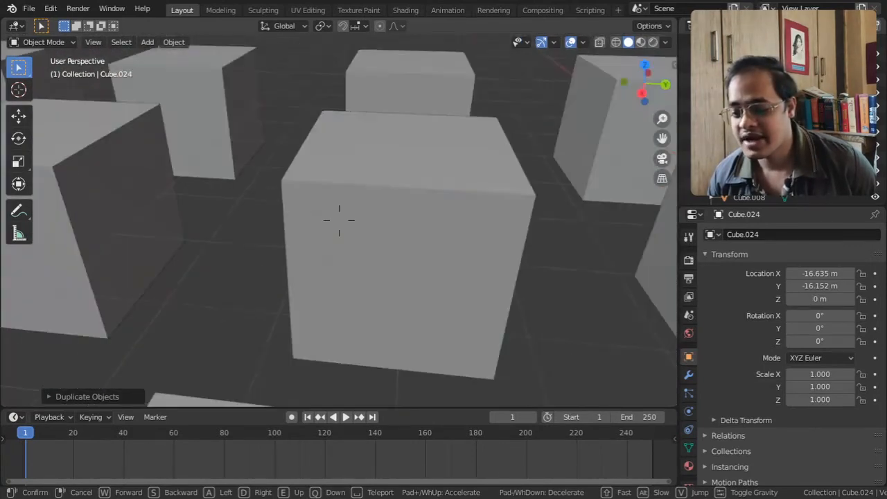
key("w")
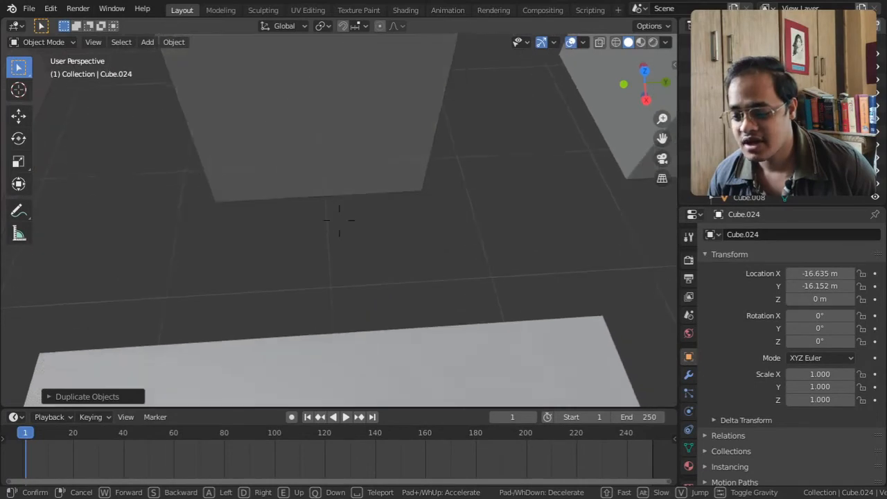
key("w")
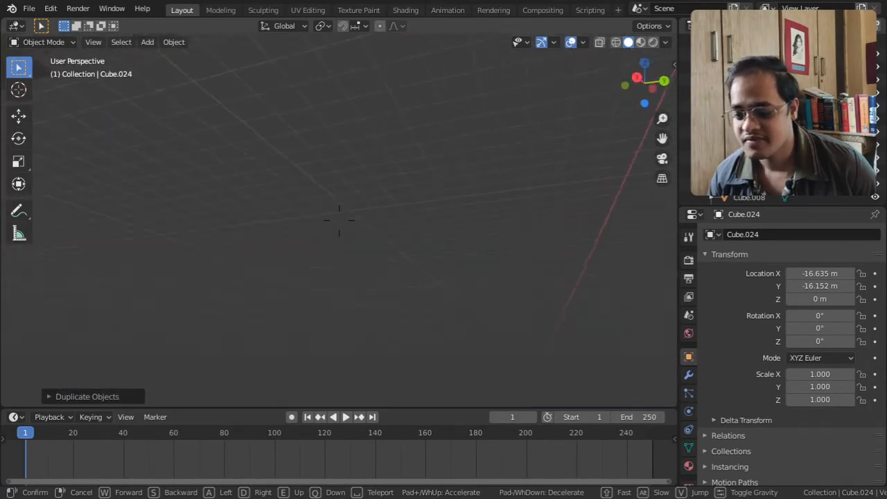
key("s")
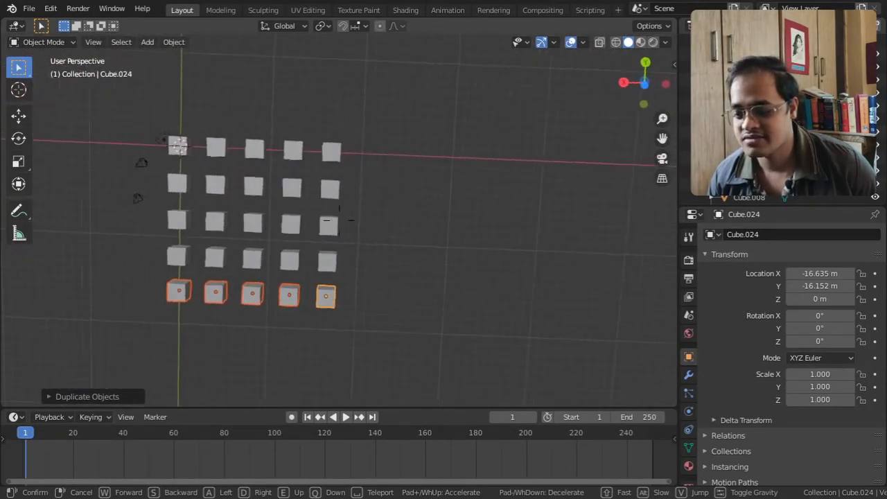
key("Escape")
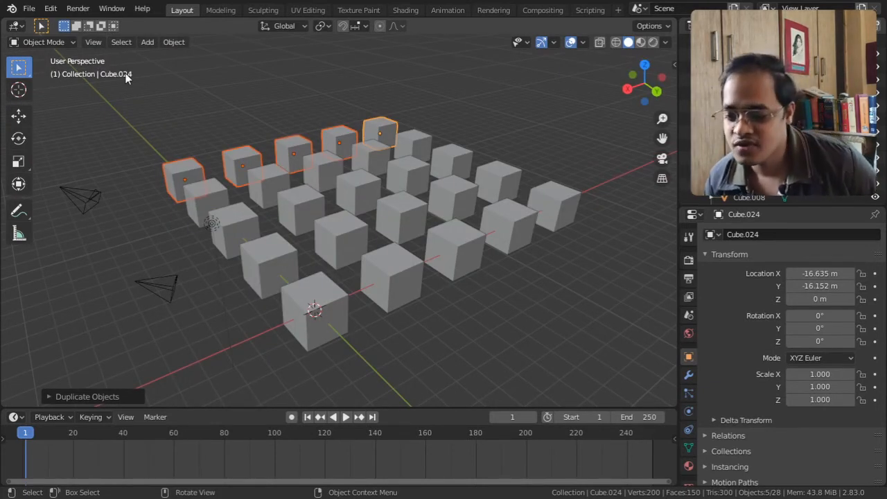
Start Walk Navigation and lower the viewpoint toward the cubes, then raise it above the grid
left_click(98, 46)
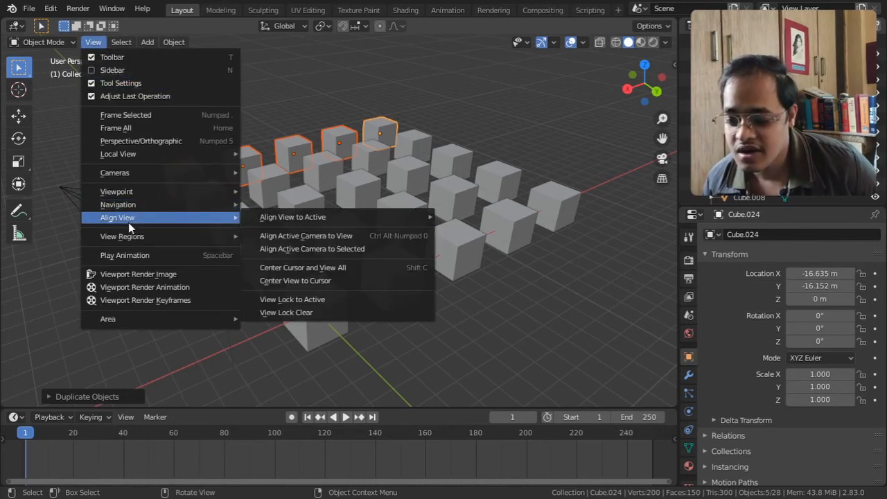
mouse_move(136, 210)
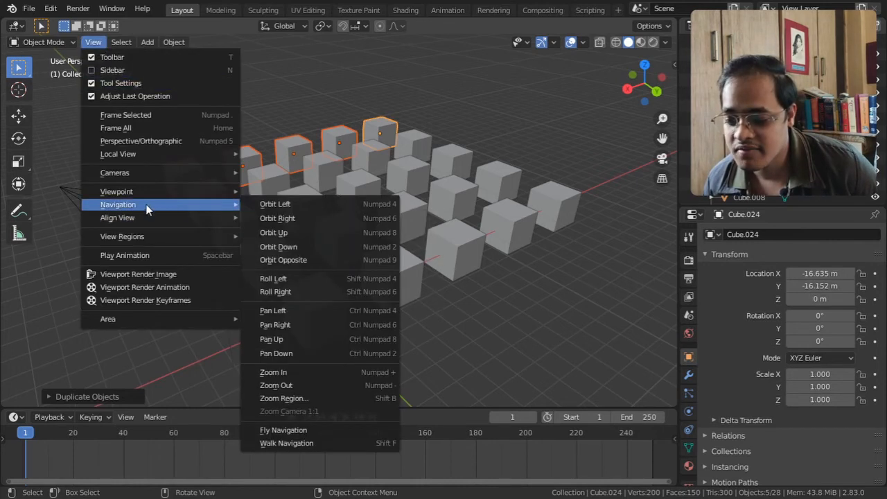
left_click(338, 444)
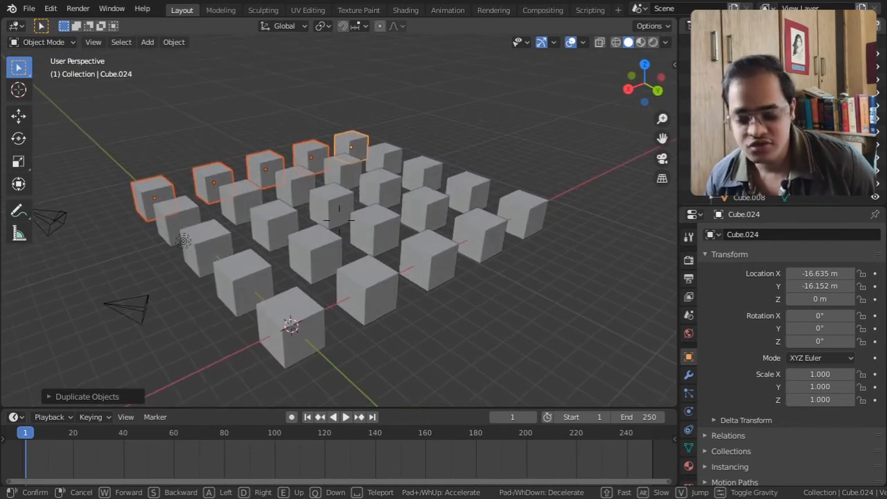
key("q")
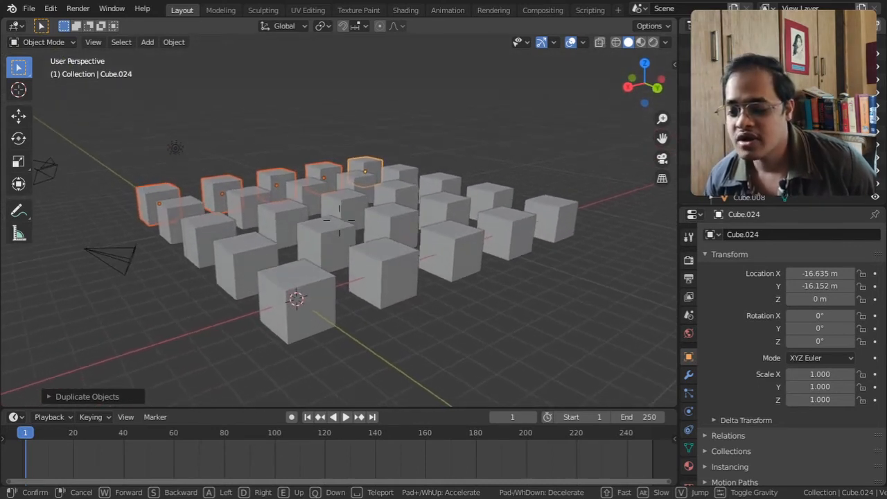
key("q")
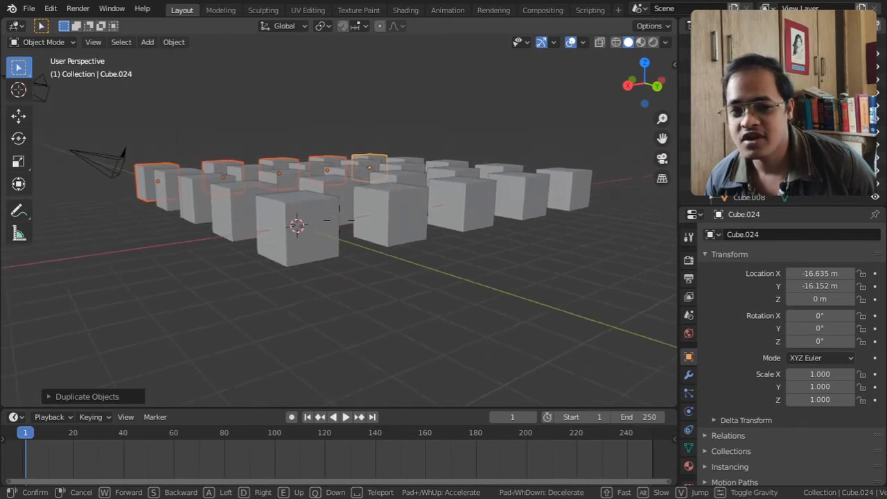
key("e")
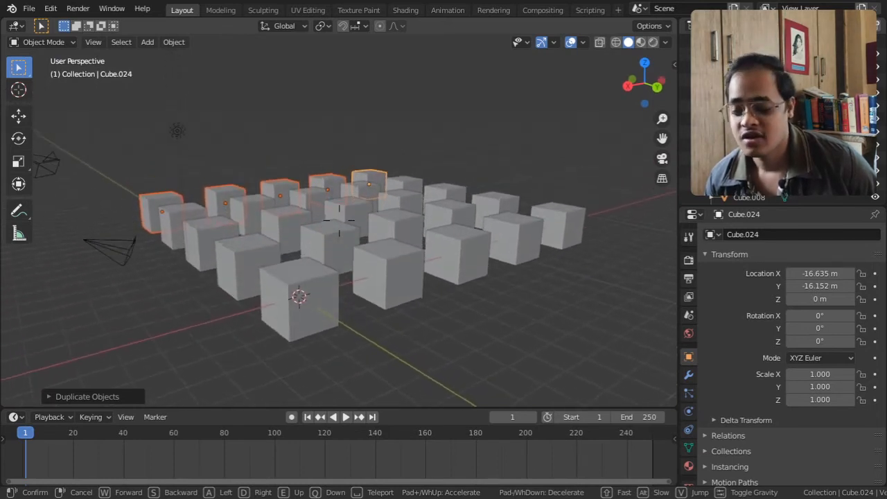
key("e")
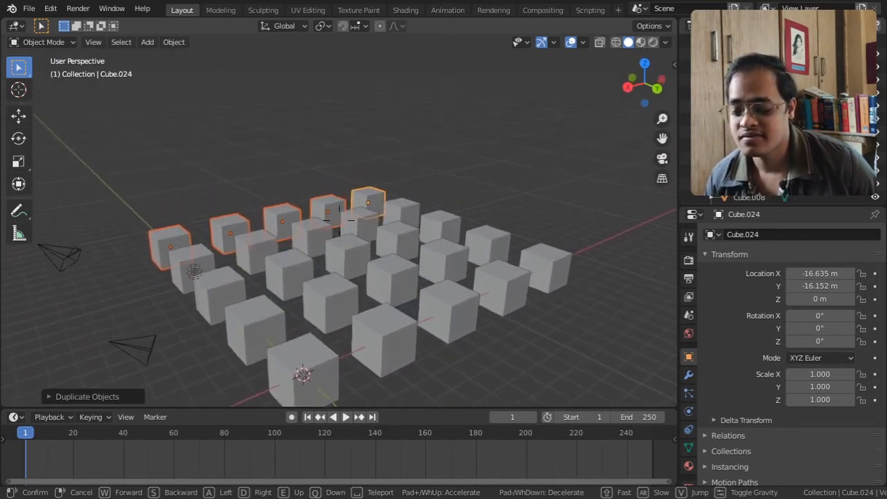
key("e")
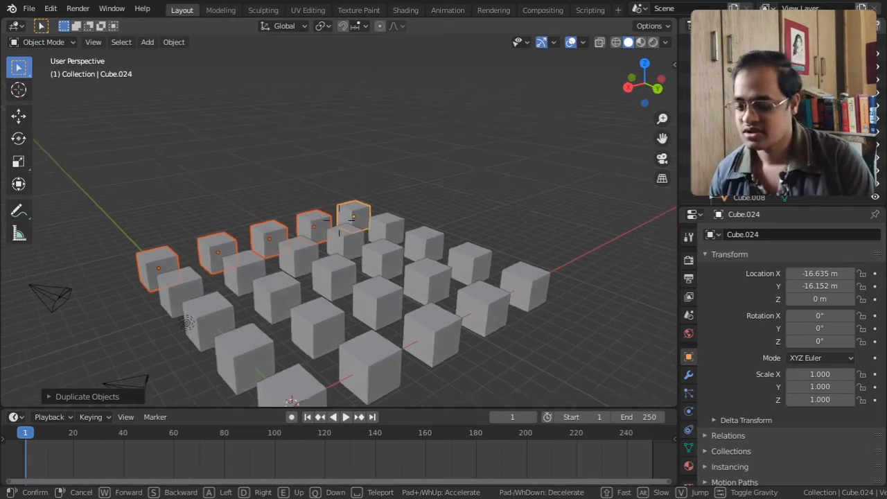
Walk forward from the front of the cube grid through the cubes and beyond them
key("w")
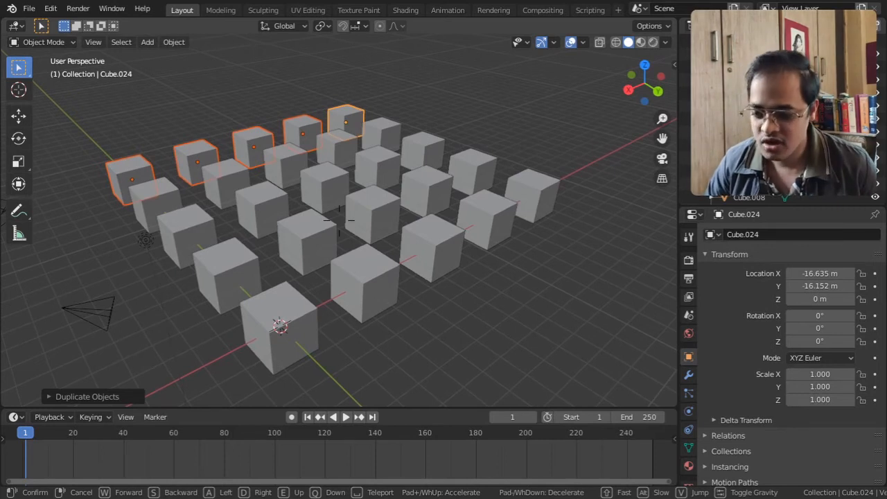
key("w")
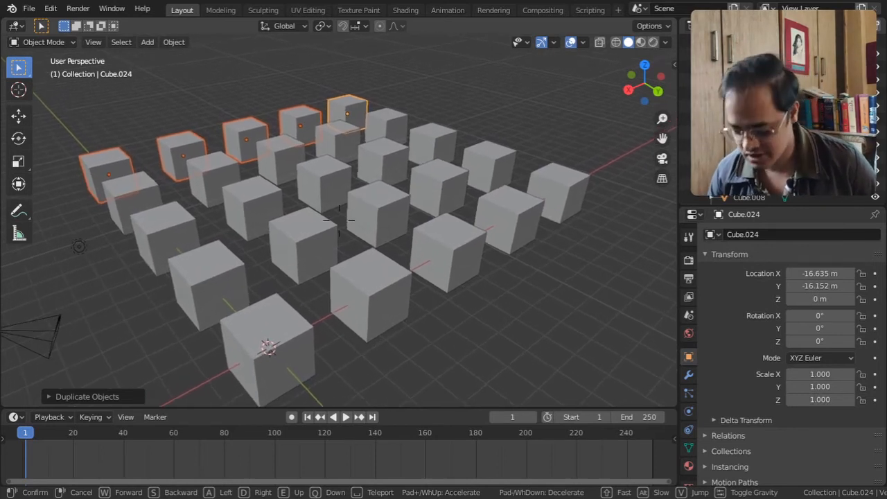
key("w")
key("w")
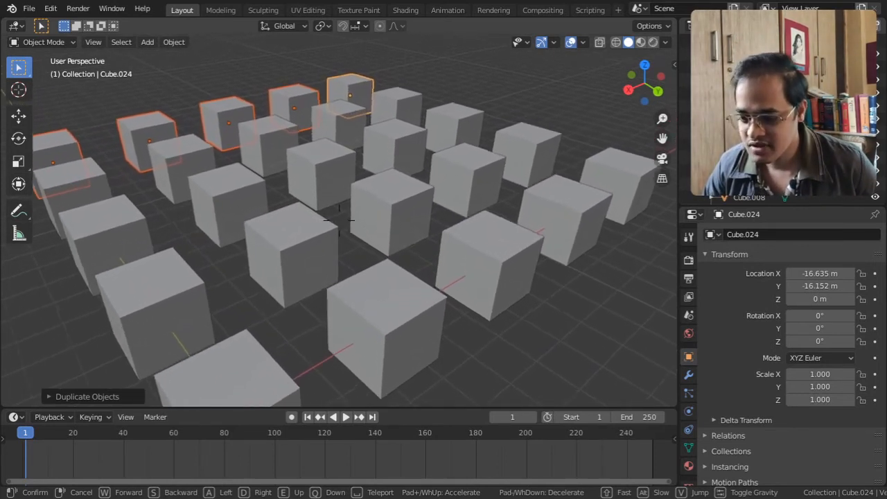
key("w")
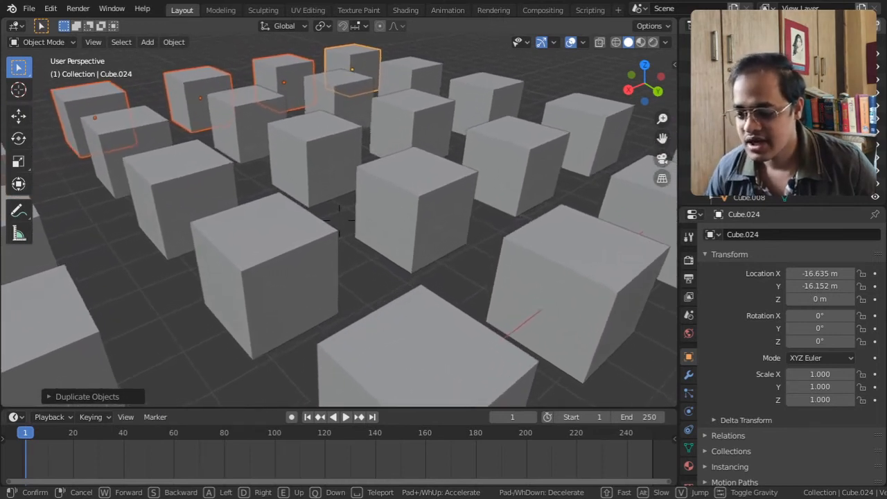
key("w")
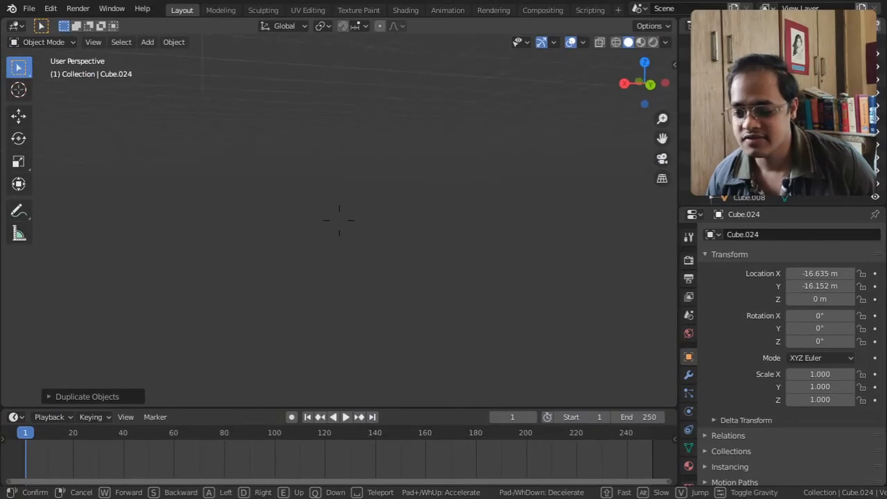
Walk backward and forward between the rows of cubes while looking around
key("s")
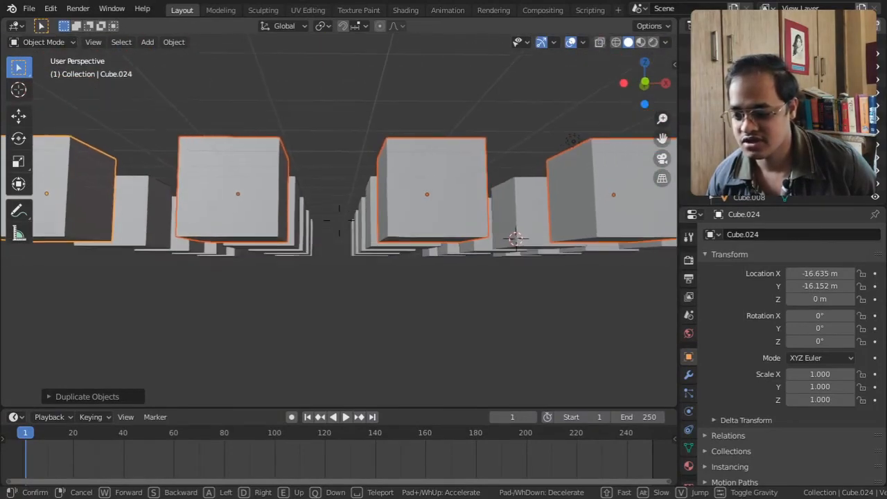
key("w")
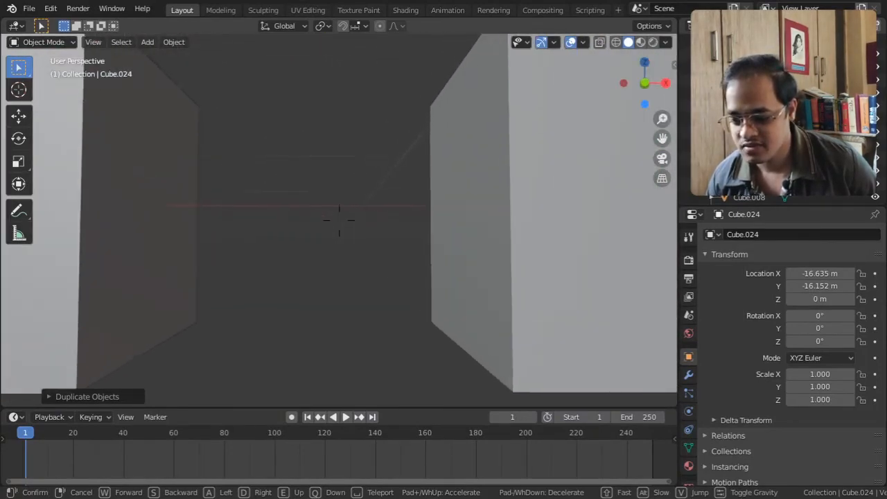
key("w")
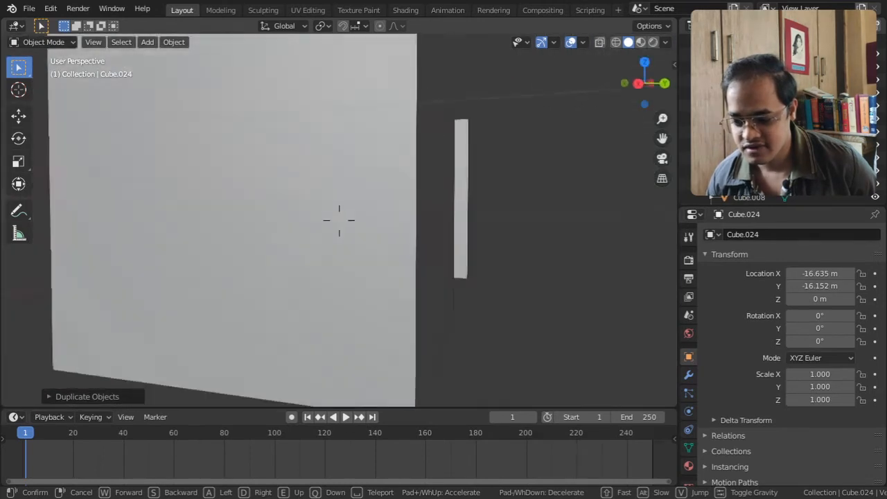
key("s")
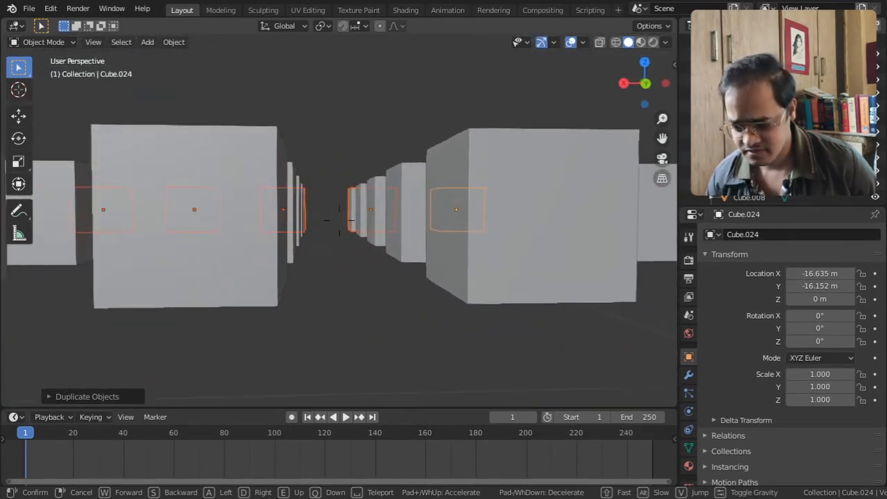
Sidestep to the left, lower the viewpoint and raise it again above the cubes
key("a")
key("q")
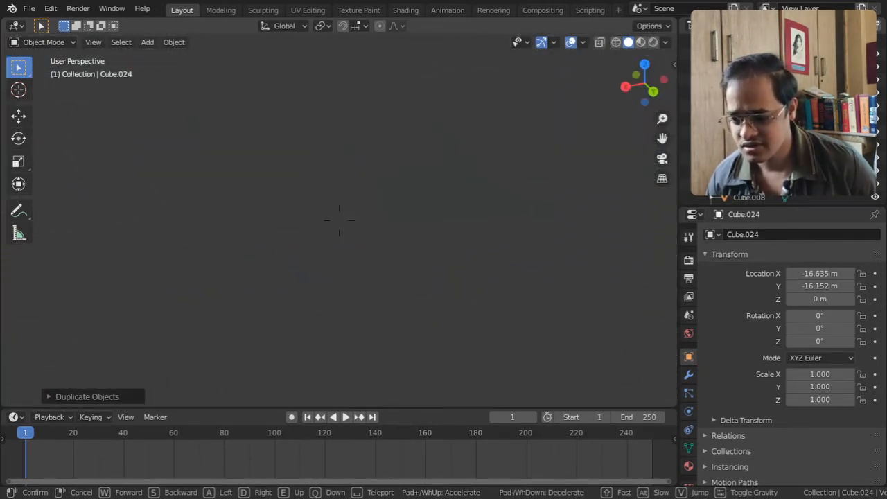
key("e")
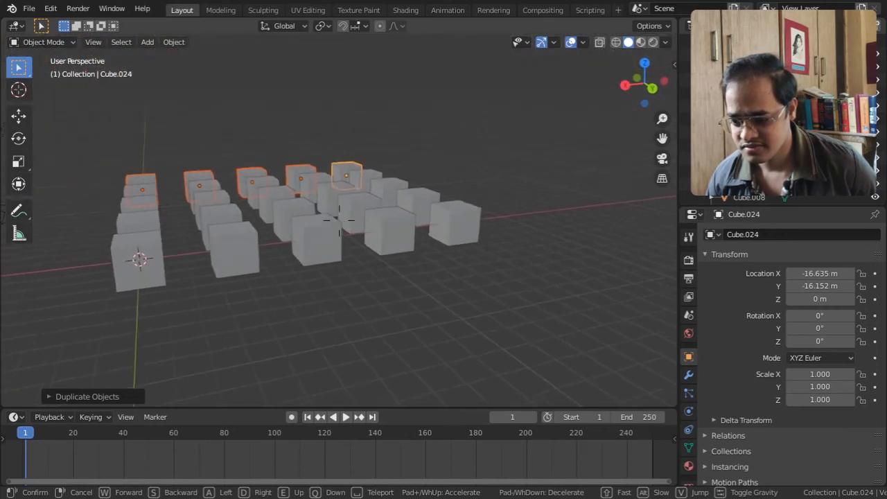
Walk forward over the cubes while looking around, then cancel Walk Navigation to restore the starting view
key("w")
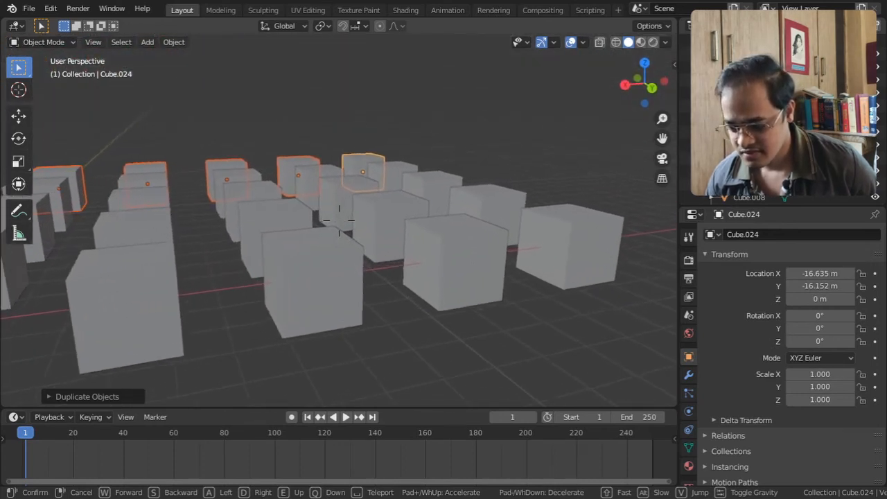
key("w")
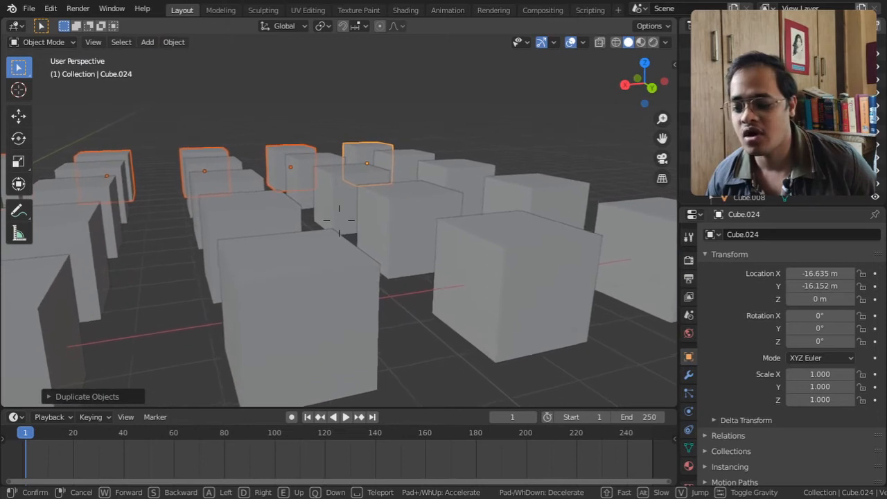
key("w")
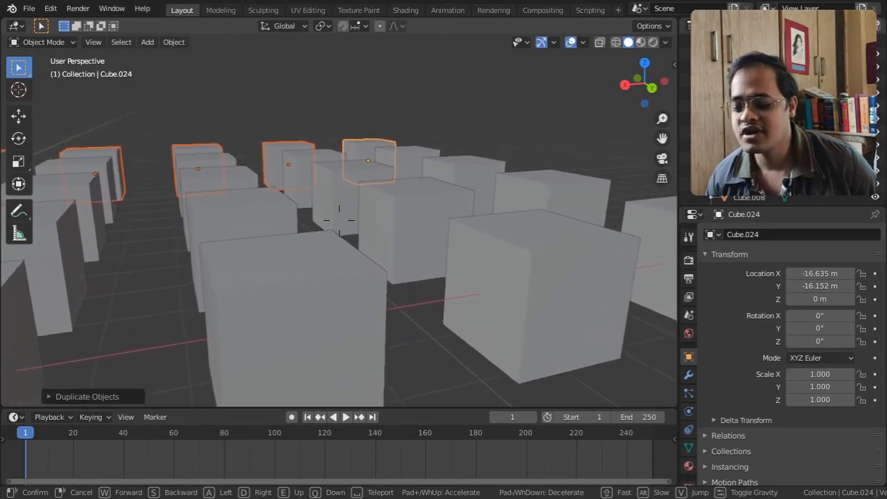
key("w")
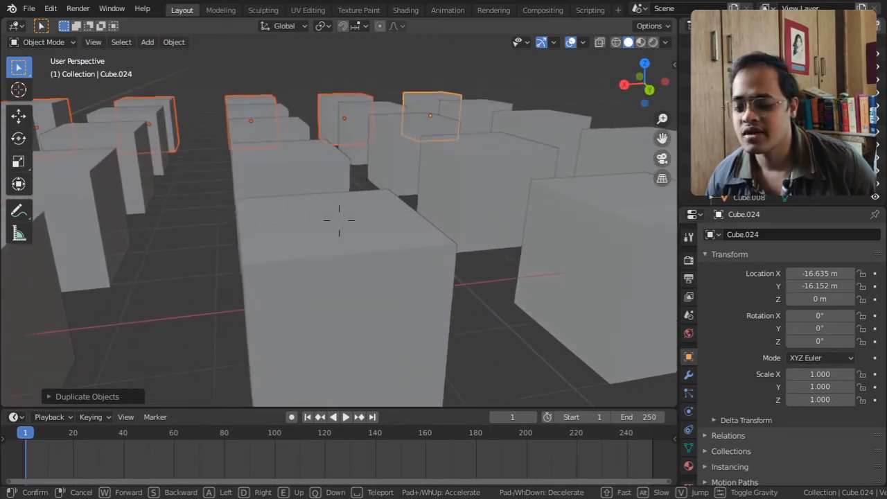
key("w")
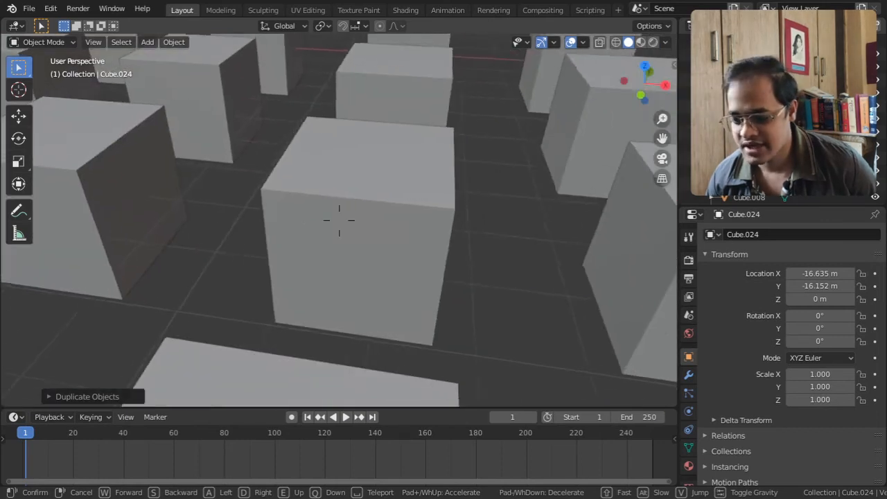
key("Escape")
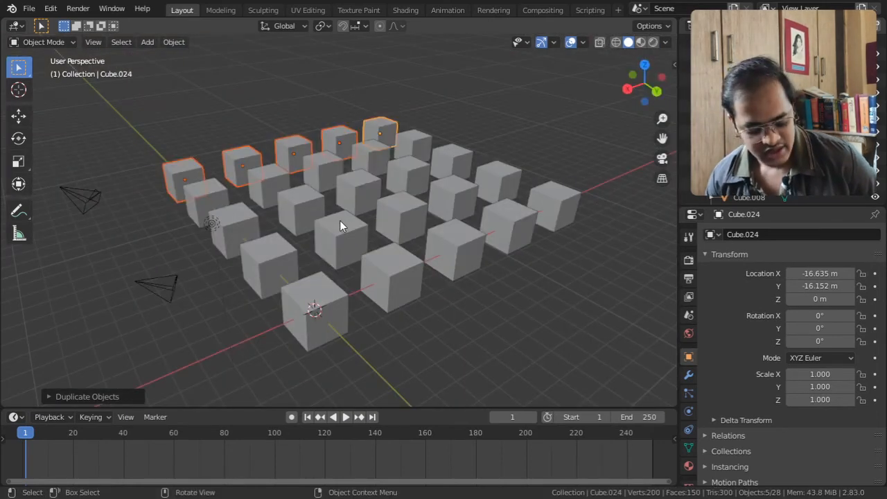
Add a plane at the world origin and scale it uniformly to about -18.4 as ground for the cubes
left_click(149, 41)
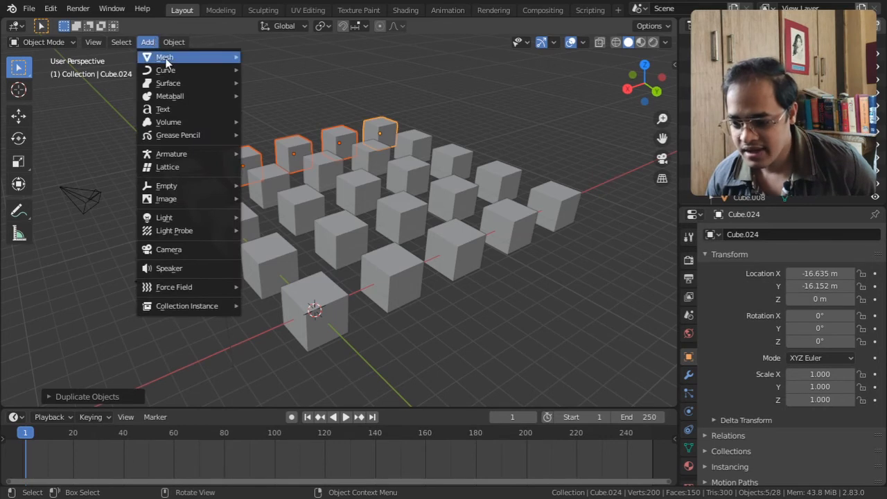
mouse_move(166, 61)
left_click(291, 60)
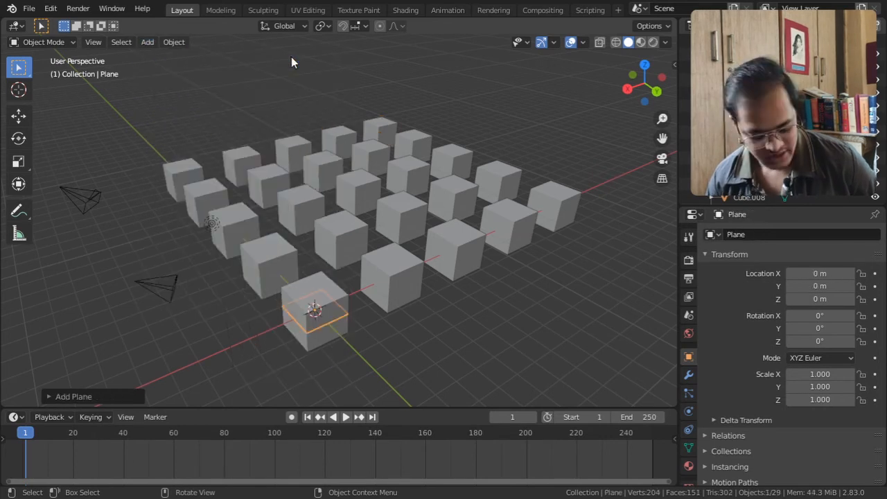
key("s")
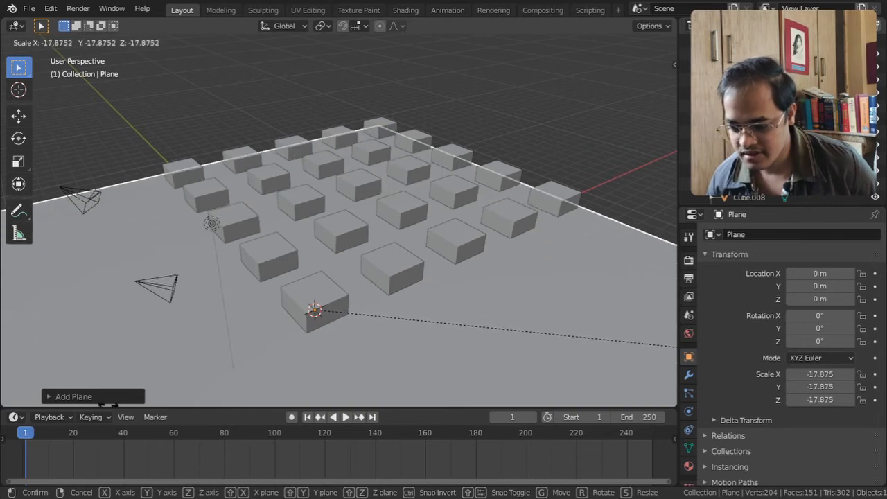
left_click(196, 353)
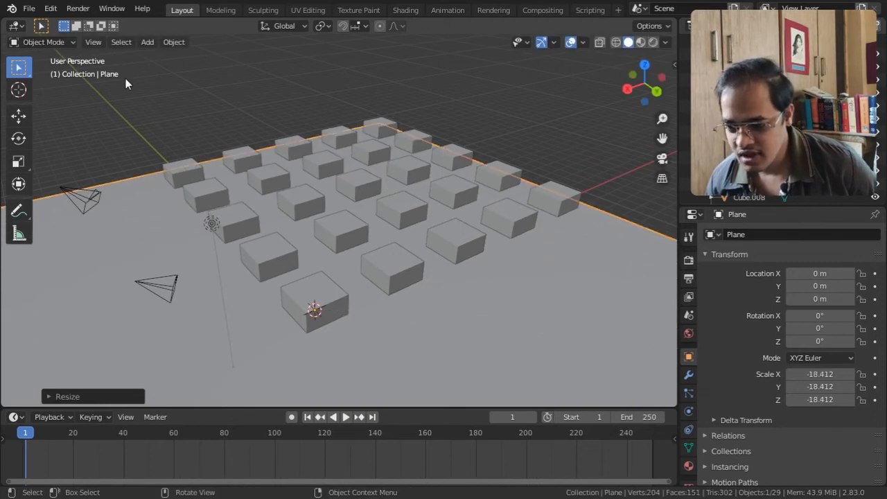
Start Walk Navigation, lower the viewpoint close to the ground plane and walk forward toward the cubes
left_click(94, 43)
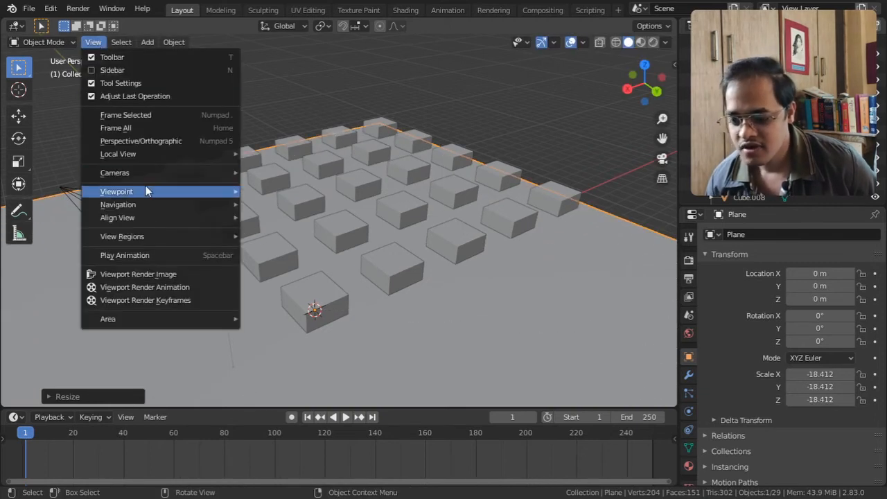
mouse_move(186, 200)
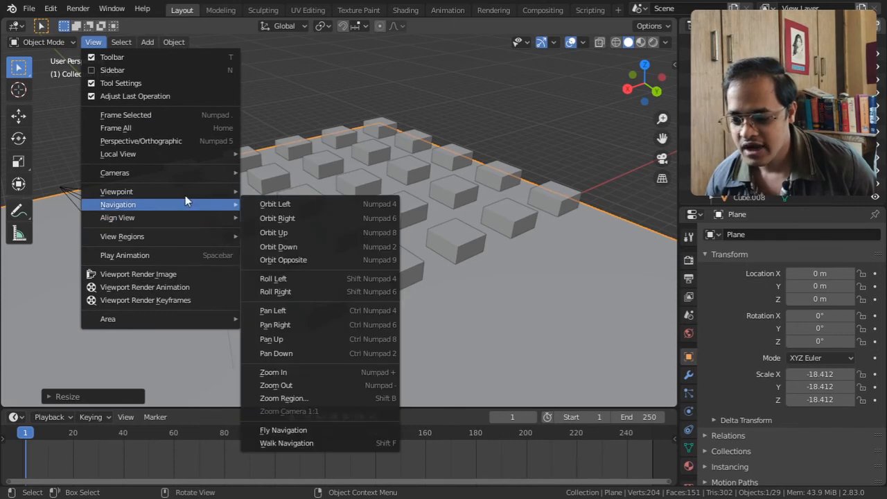
left_click(319, 443)
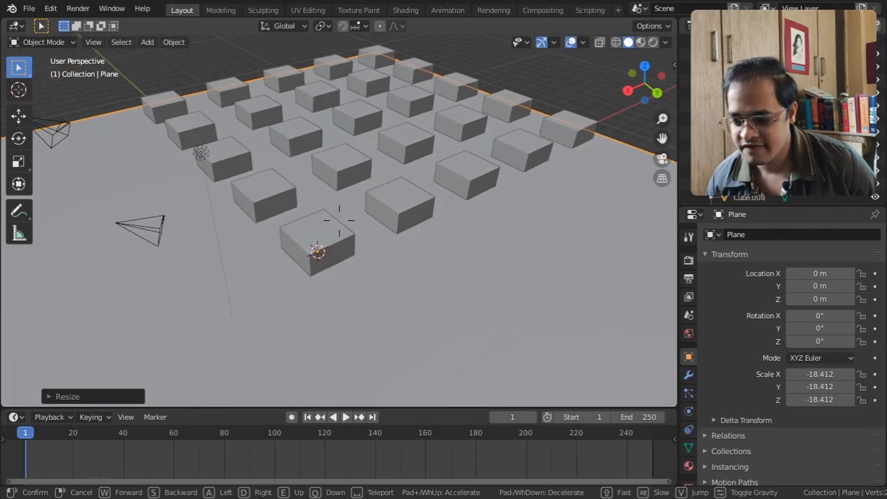
key("q")
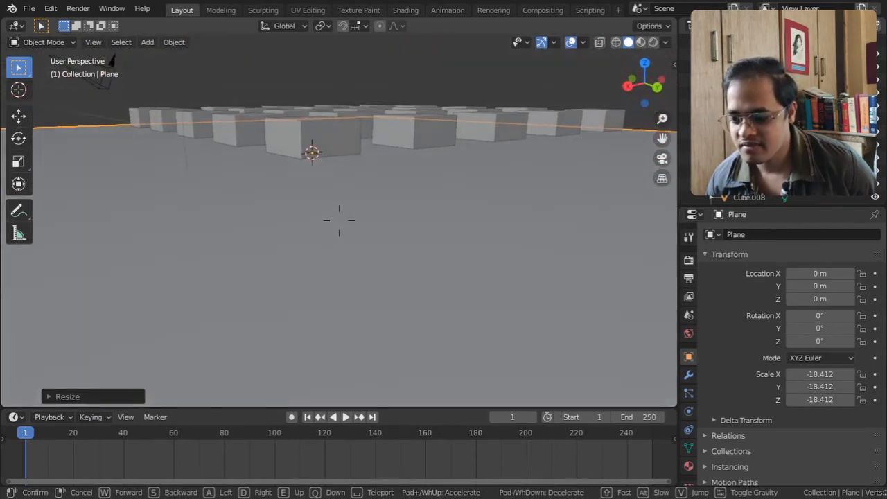
key("w")
key("w")
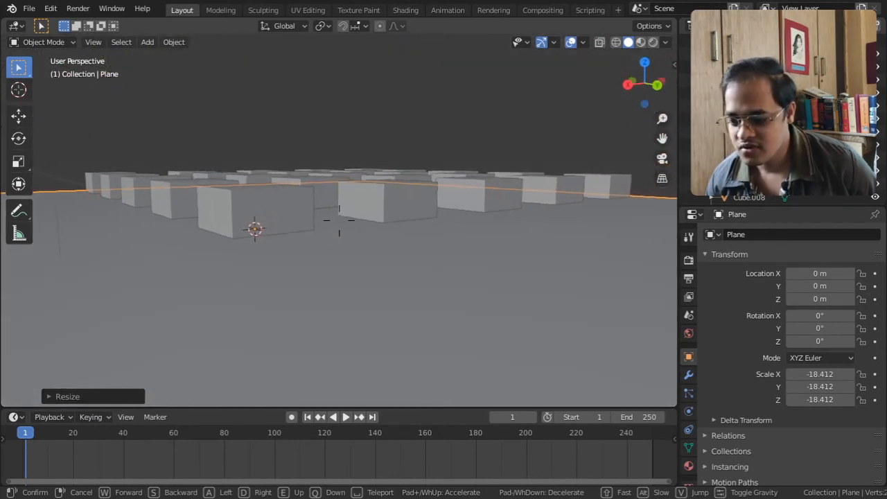
key("w")
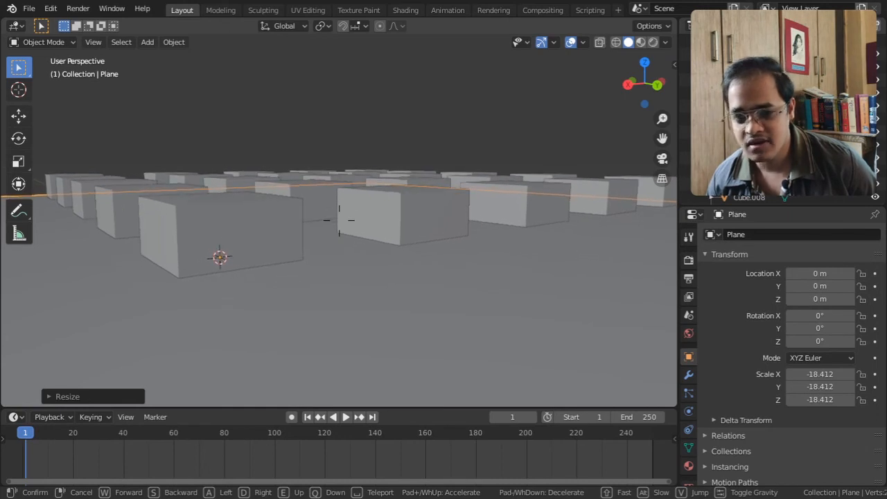
Try the Walk Navigation jump several times in front of the cubes, then cancel the navigation
key("v")
key("v")
key("v")
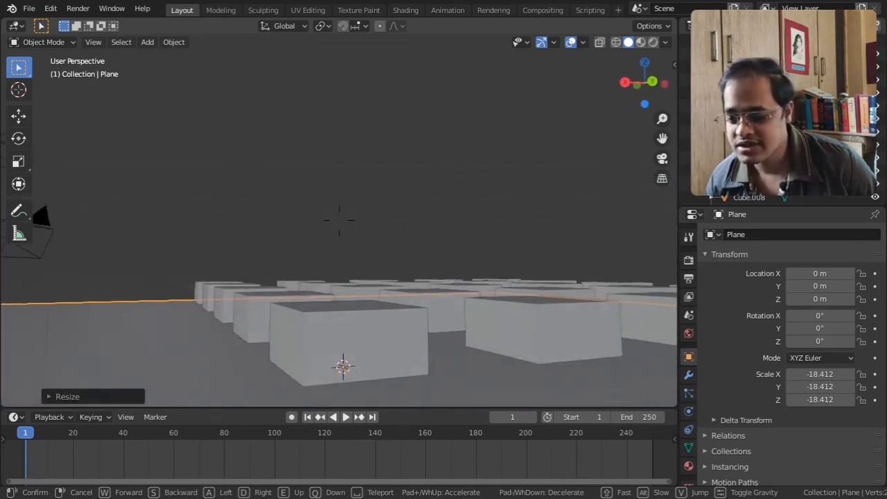
key("Escape")
Start Fly Navigation over the cube grid with the ground plane
left_click(94, 43)
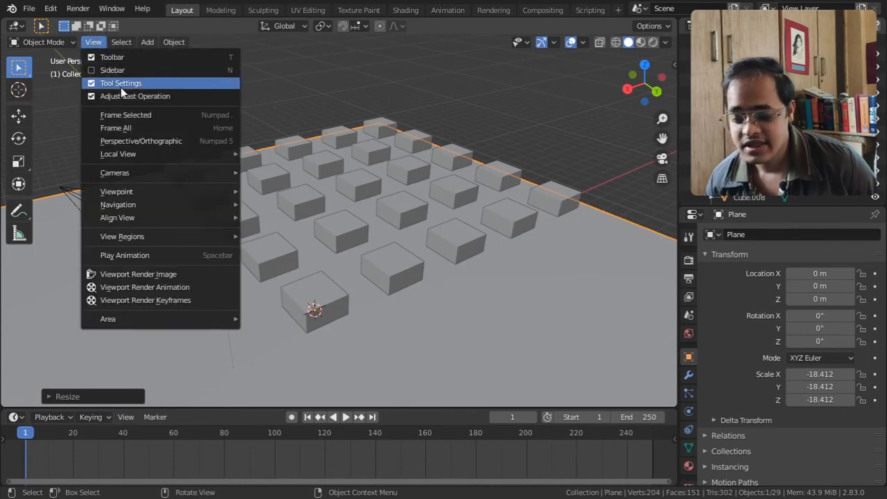
mouse_move(172, 203)
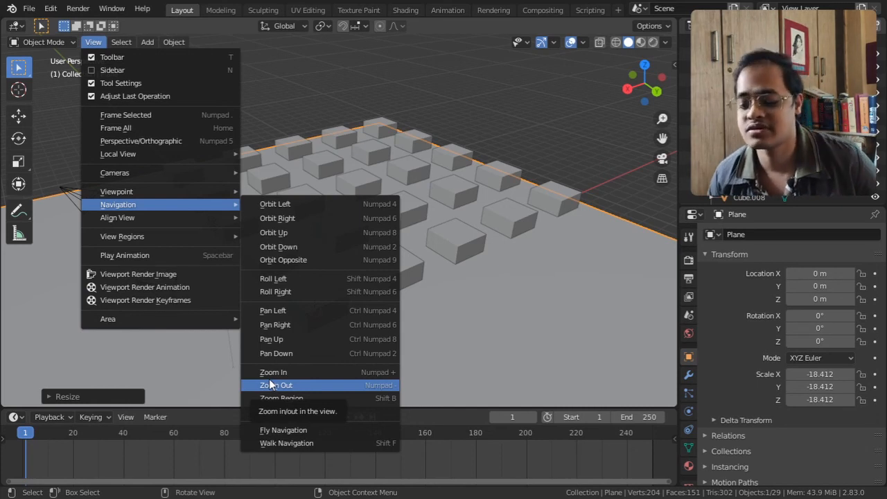
left_click(314, 431)
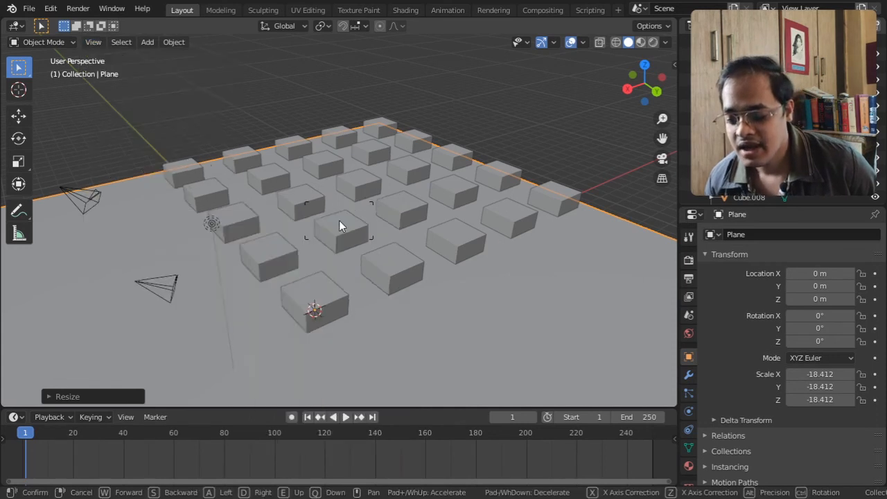